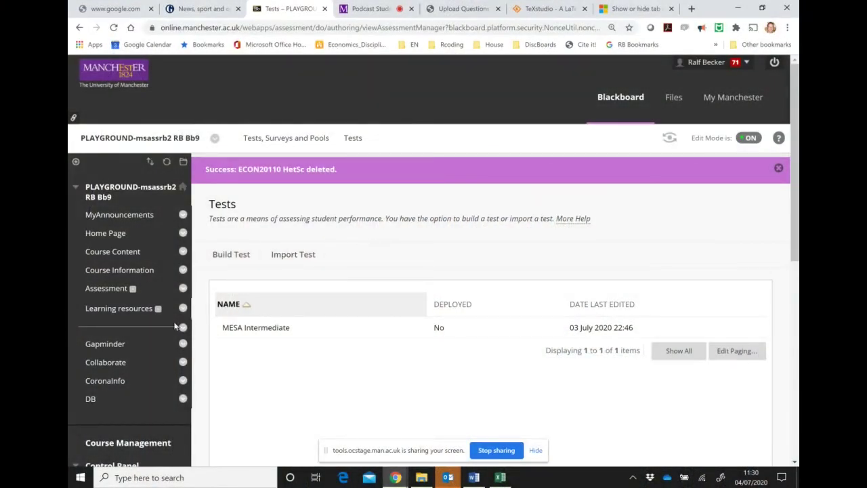
- Create a new test named "test import" in the course's Tests, Surveys and Pools area
scroll(142, 331, "down", 6)
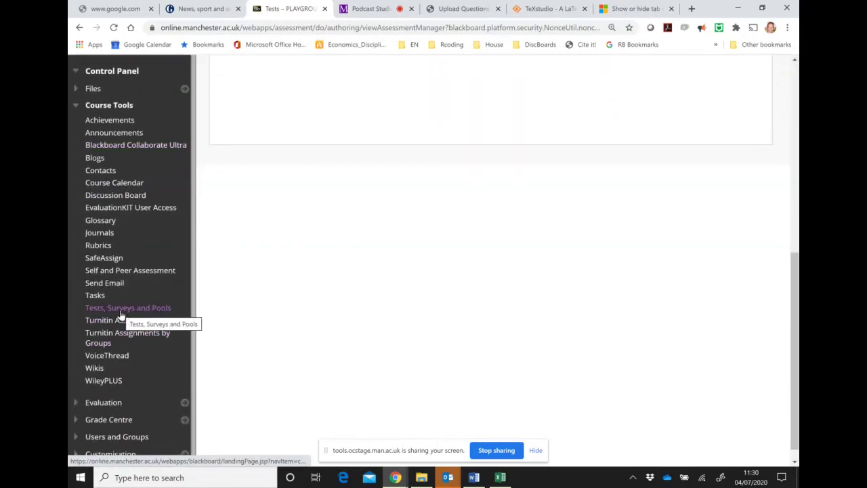
left_click(120, 313)
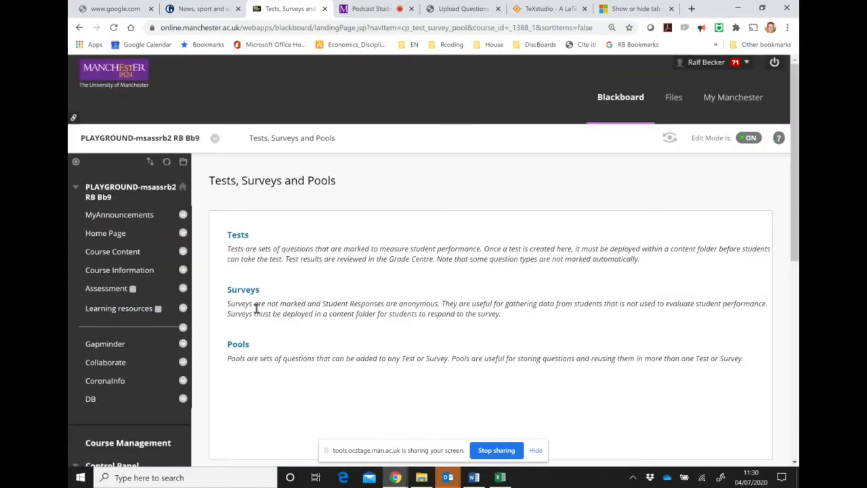
left_click(243, 237)
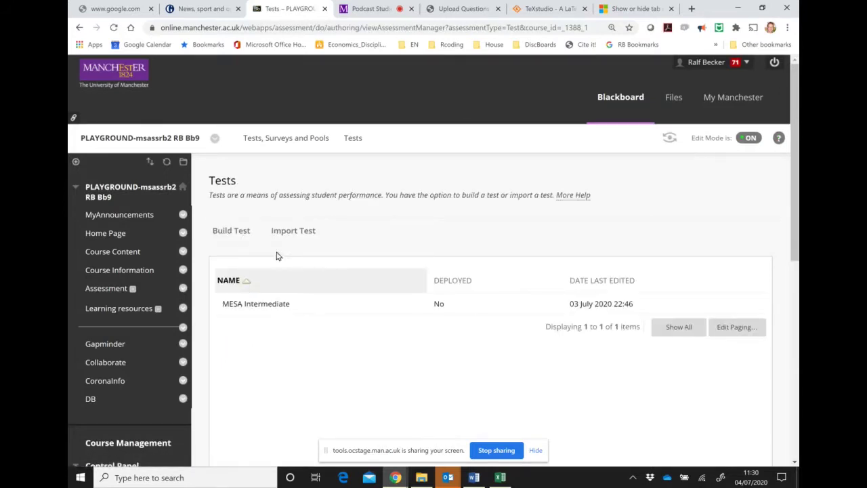
left_click(234, 231)
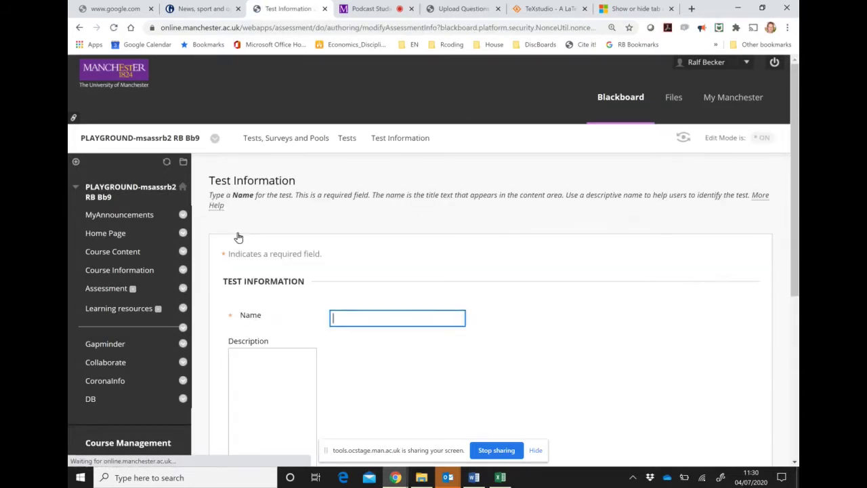
left_click(358, 317)
type("test")
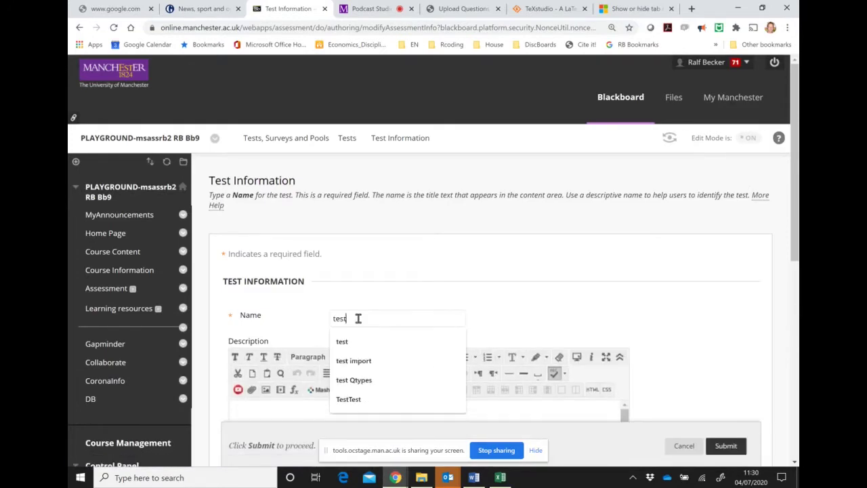
type(" import")
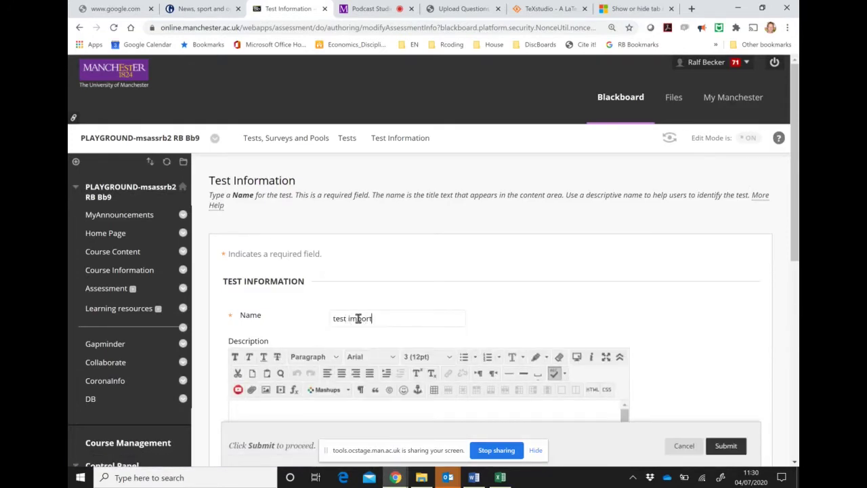
left_click(726, 445)
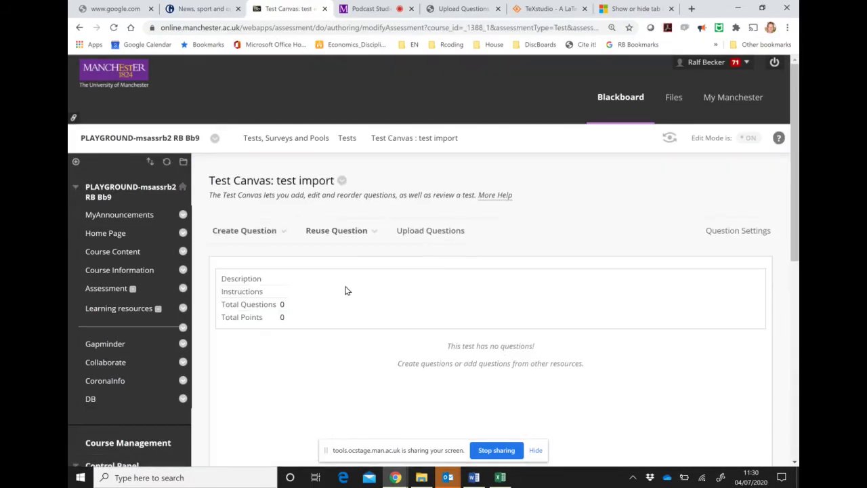
- Start a multiple-choice question titled "Q1" with the question text "My computer is"
left_click(273, 232)
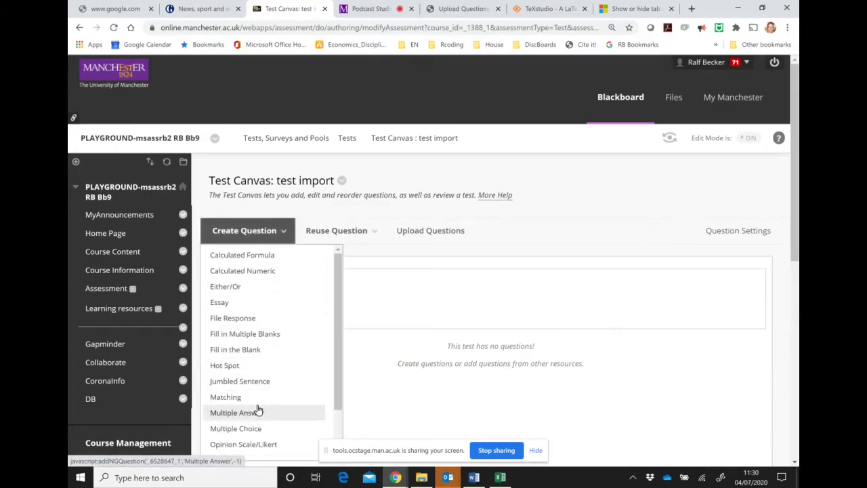
left_click(257, 430)
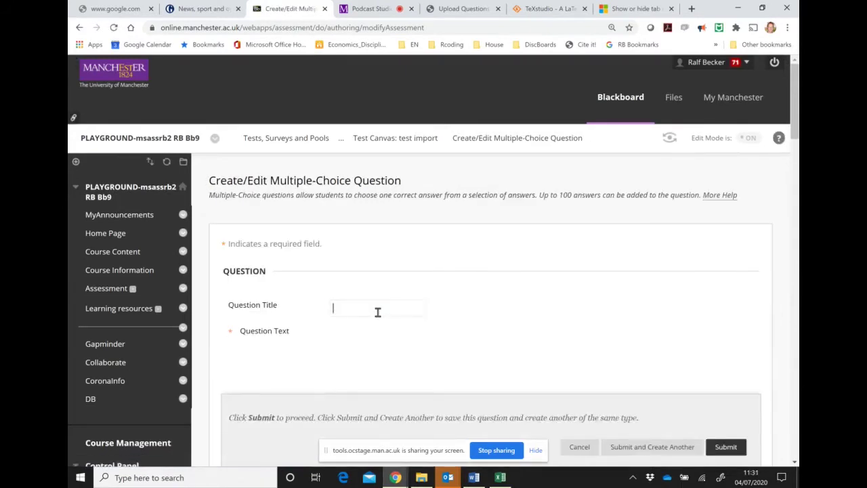
left_click(377, 311)
type("Q1")
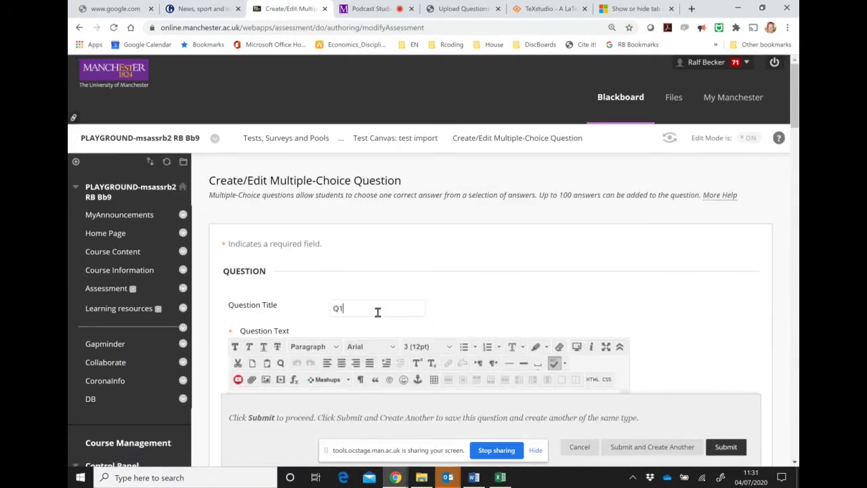
scroll(457, 321, "down", 2)
left_click(447, 318)
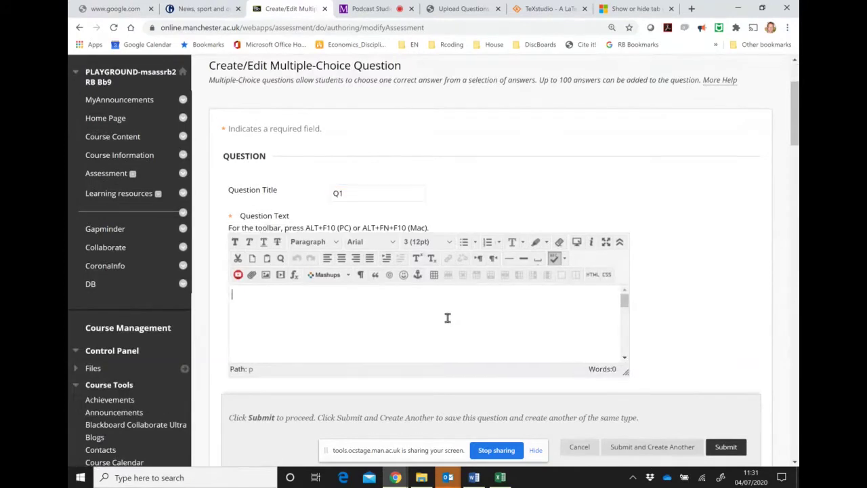
type("My computer is")
- Fill in answer 1 as "slow" and answer 2 as "fast"
scroll(656, 321, "down", 10)
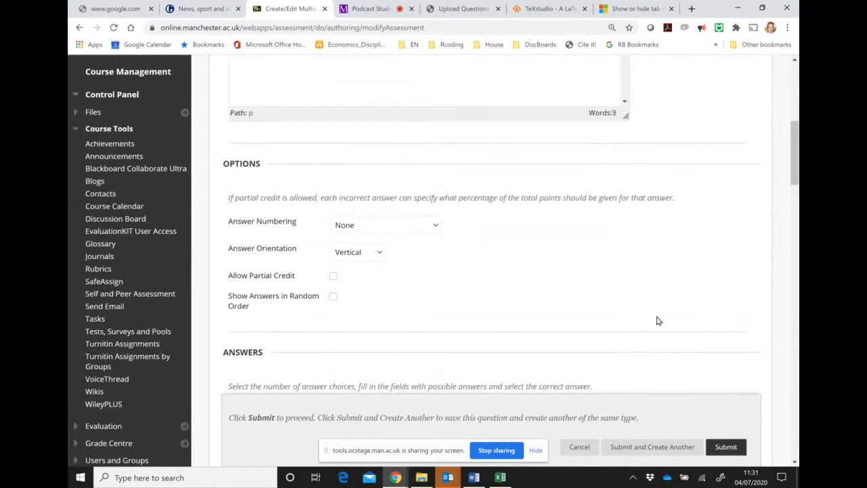
left_click(558, 337)
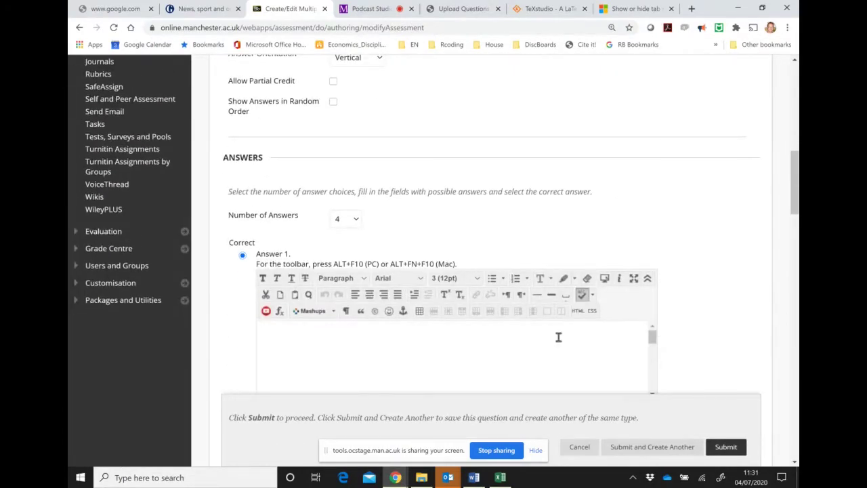
type("slow")
scroll(708, 302, "down", 3)
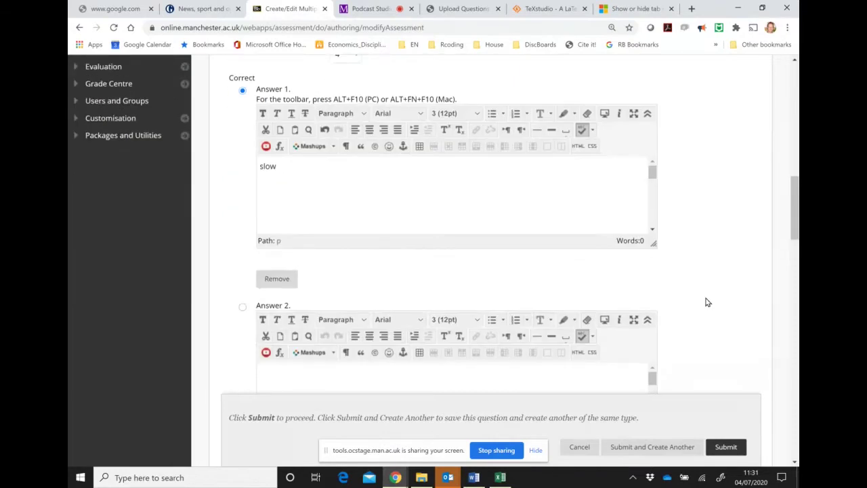
left_click(454, 384)
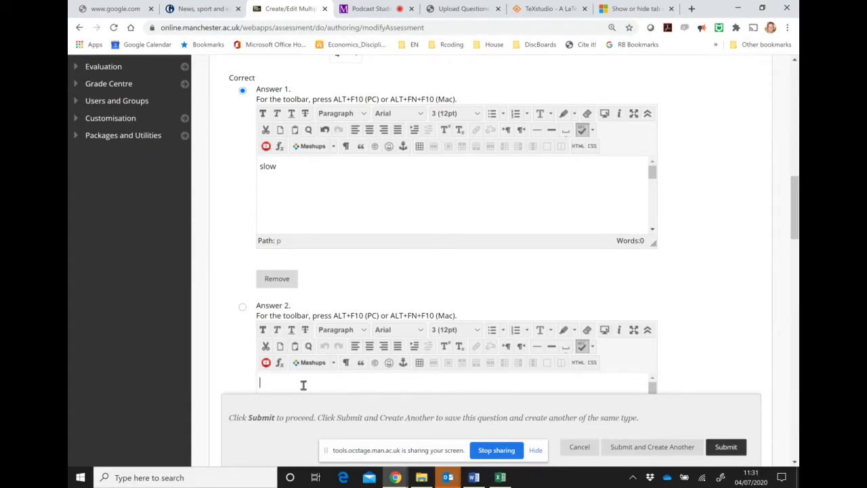
type("fast")
- Fill in answer 3 as "old" and answer 4 as "brilliant", and submit the question to the test
scroll(705, 304, "down", 5)
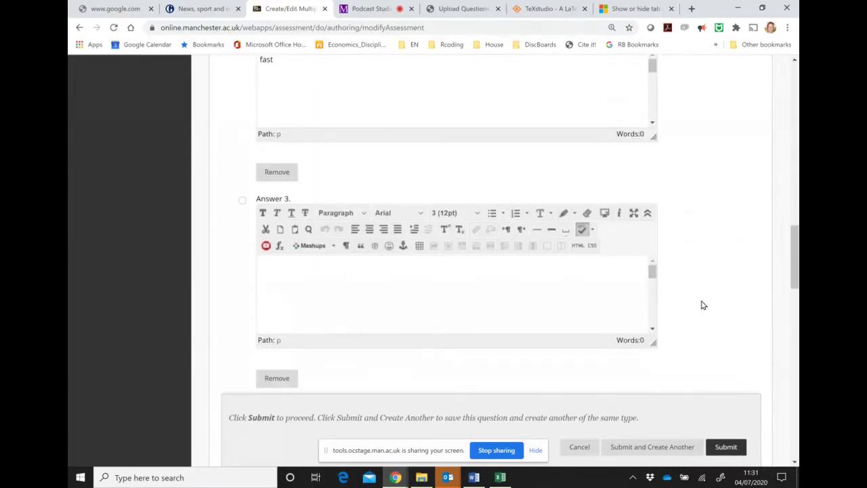
left_click(629, 283)
type("dd")
key("BackSpace")
key("BackSpace")
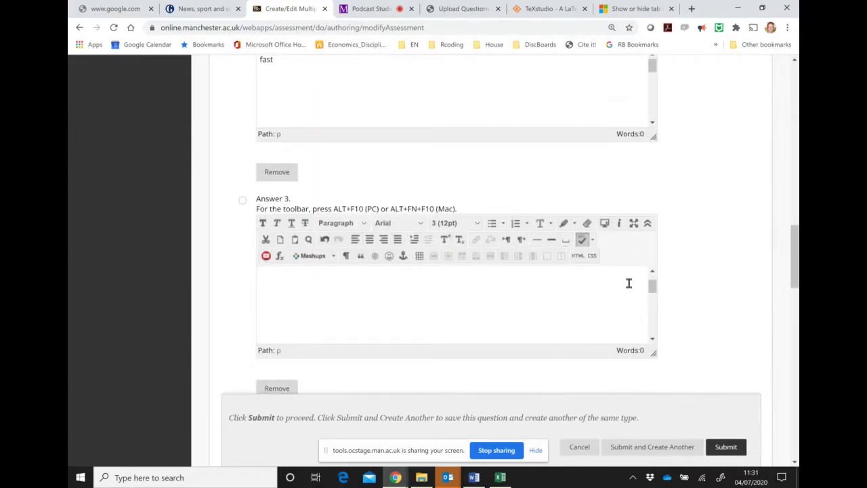
key("Return")
key("Return")
key("Return")
scroll(716, 321, "down", 4)
left_click(552, 258)
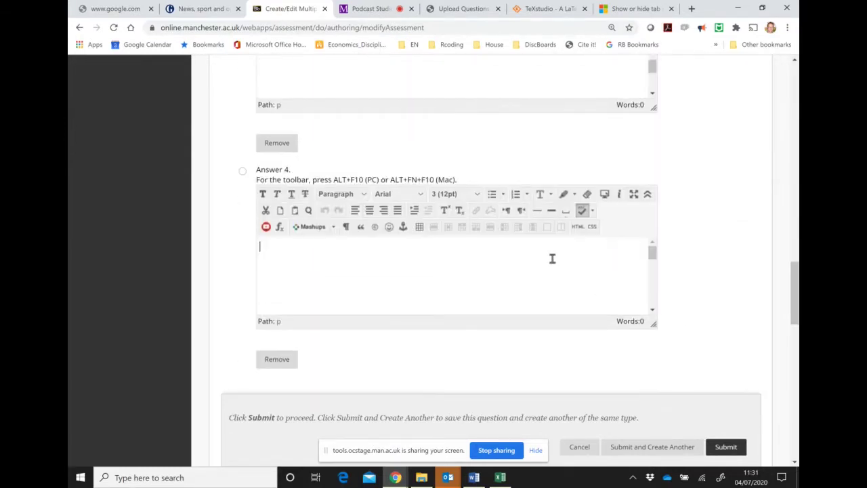
type("brilliant")
left_click(727, 450)
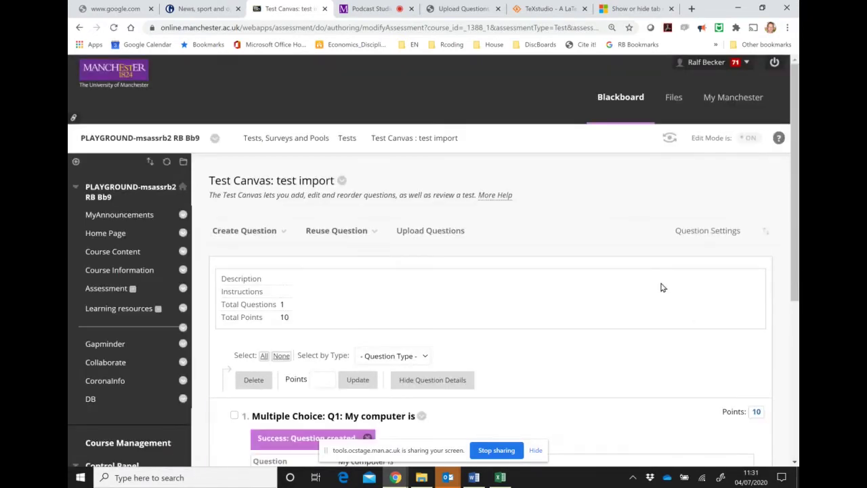
scroll(661, 287, "down", 4)
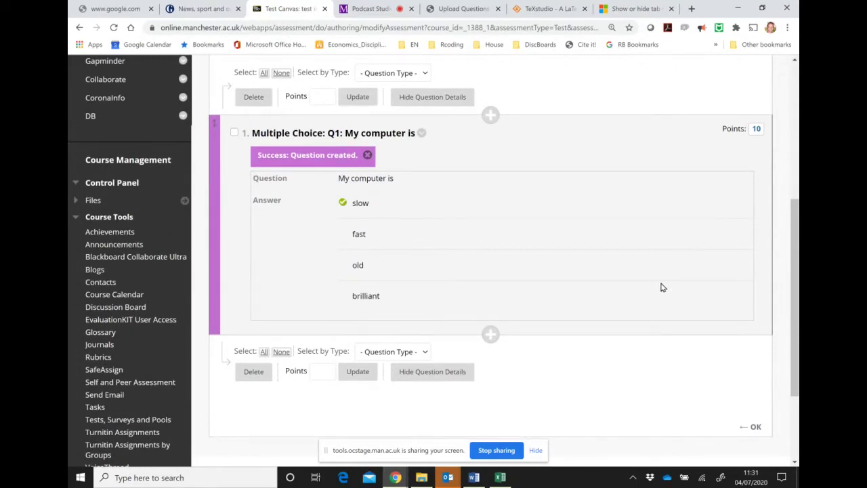
scroll(662, 287, "up", 4)
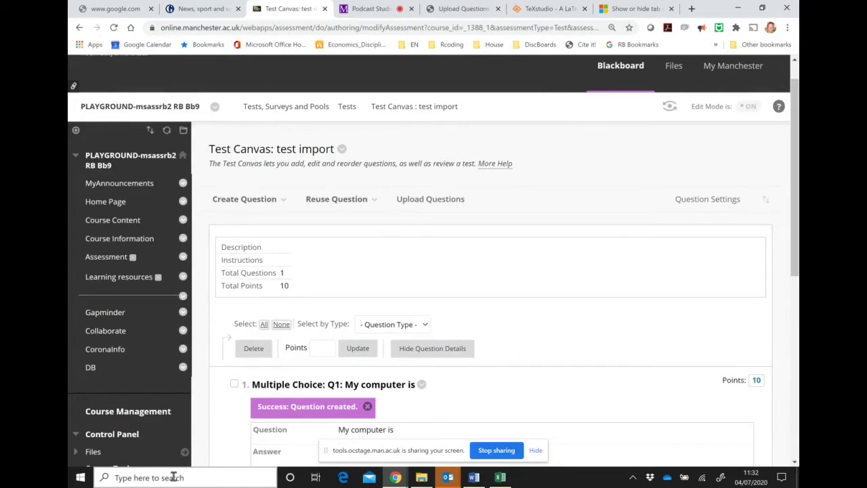
- Find and launch TeXstudio from the Windows search
left_click(173, 476)
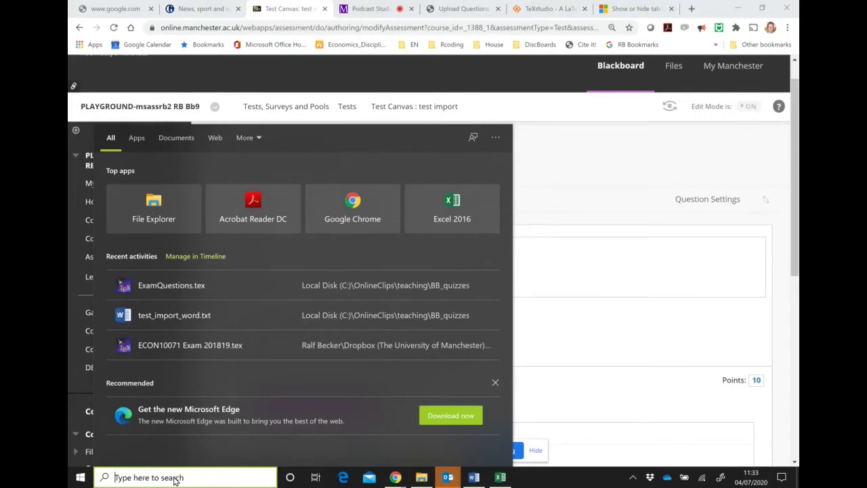
type("tex")
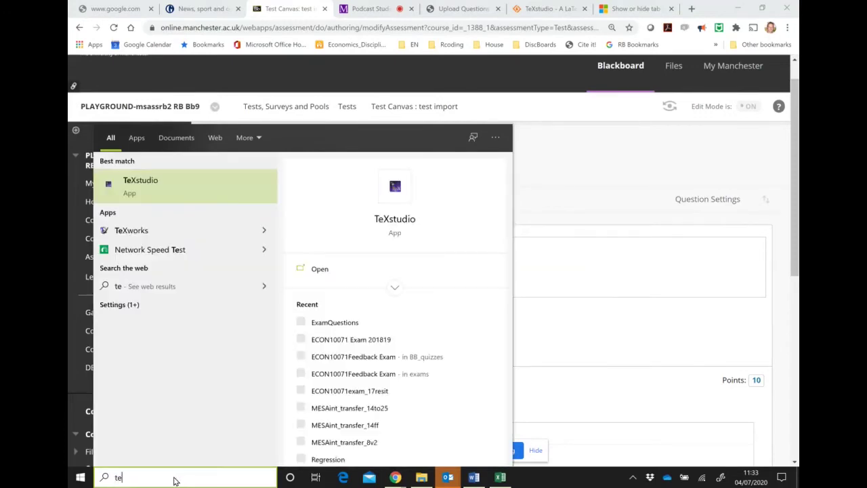
left_click(112, 200)
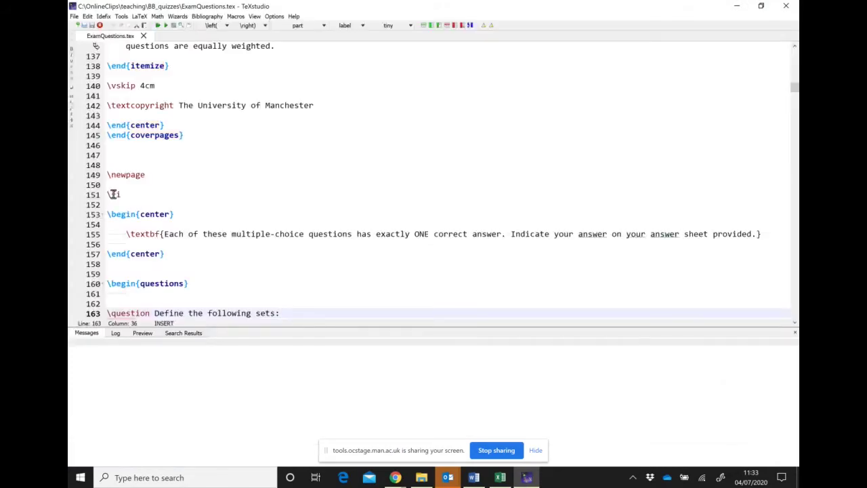
- Copy the first two questions with their solutions from ExamQuestions.tex into a new blank document
scroll(224, 150, "up", 3)
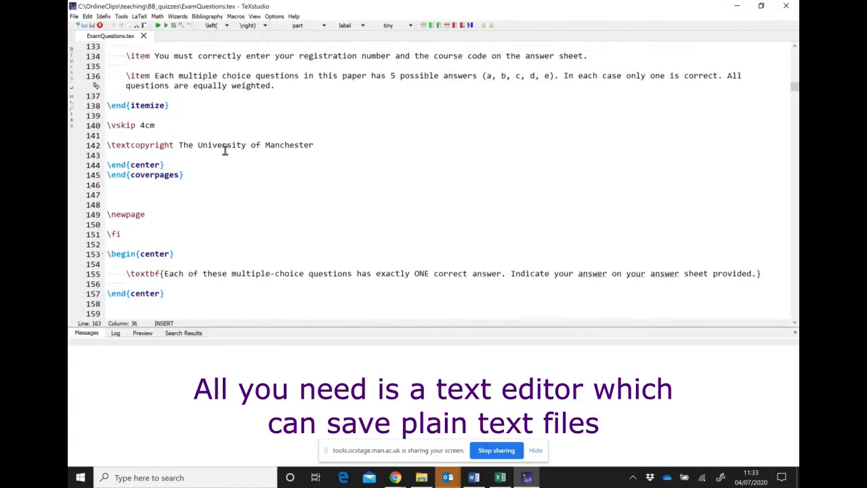
scroll(224, 160, "up", 20)
scroll(223, 165, "down", 15)
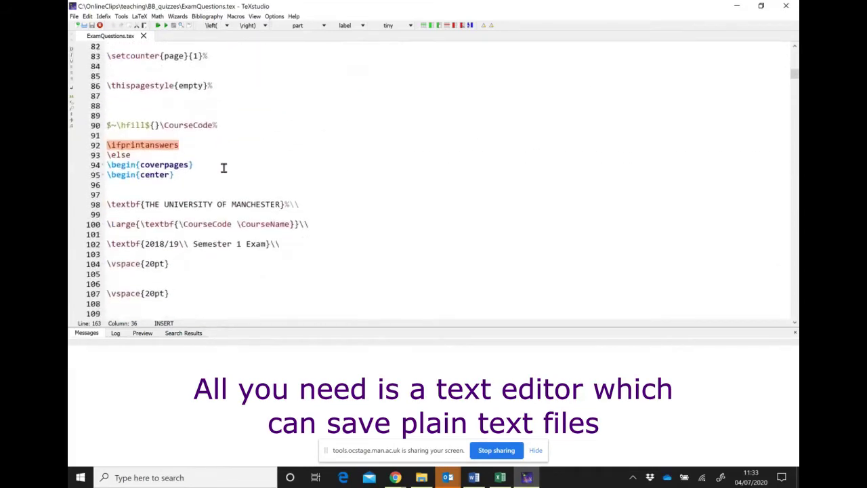
scroll(224, 168, "down", 20)
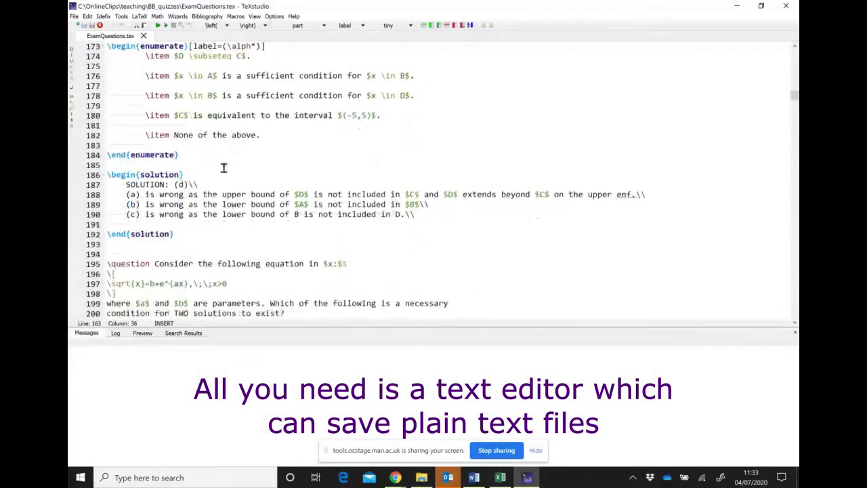
scroll(224, 168, "up", 4)
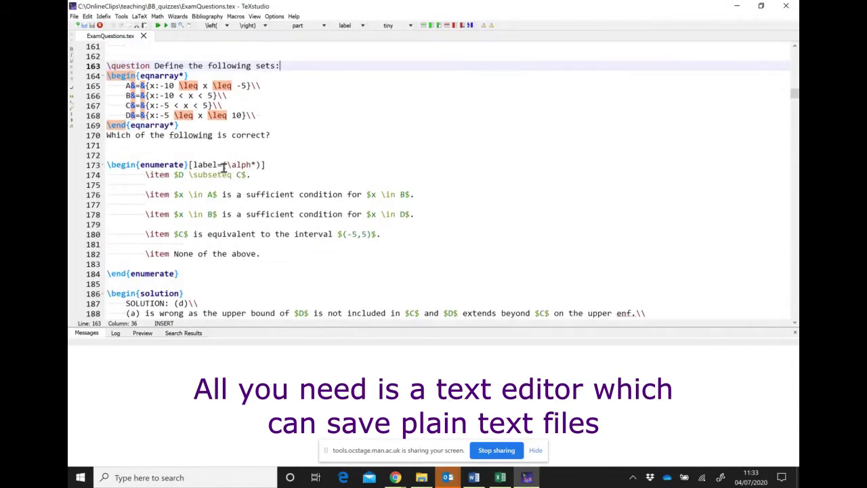
left_click_drag(107, 65, 101, 254)
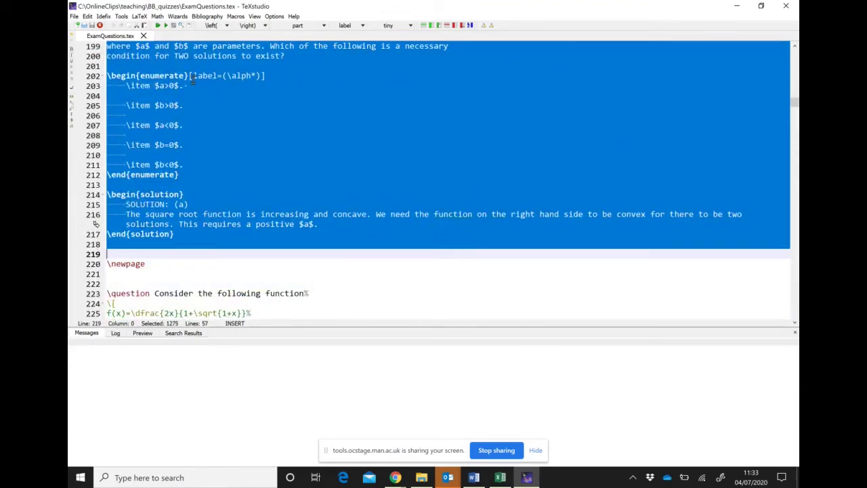
left_click(79, 26)
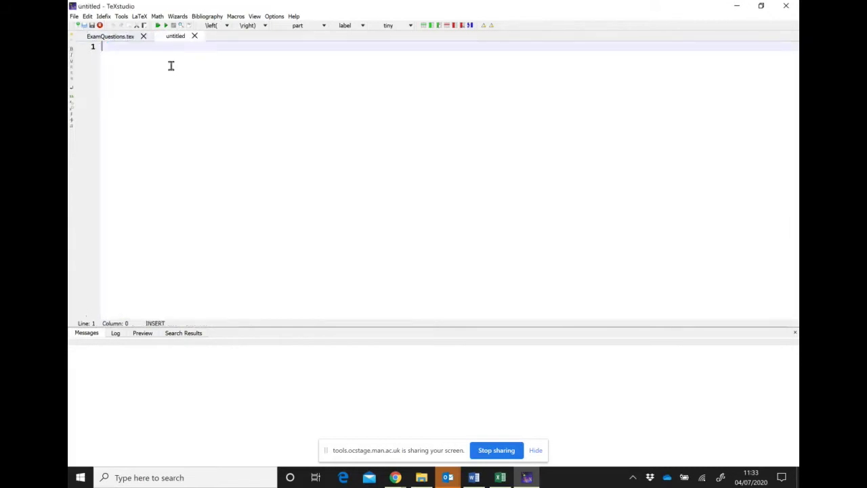
key("ctrl+v")
left_click(210, 78)
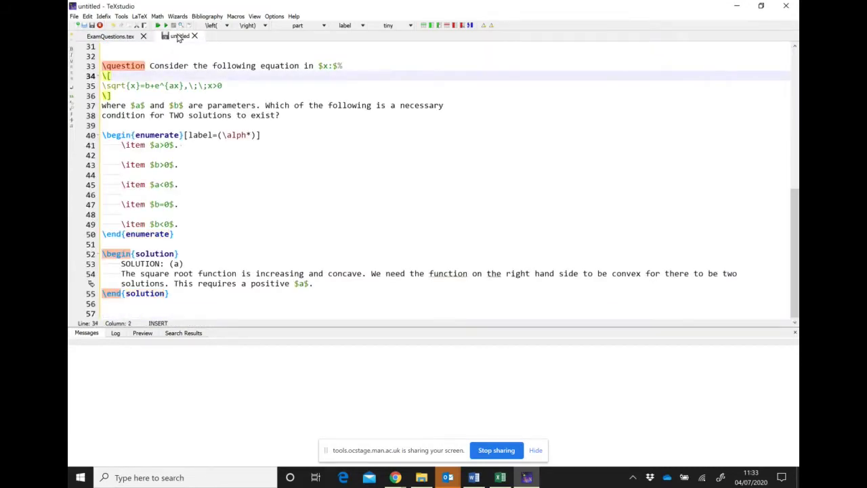
left_click(178, 47)
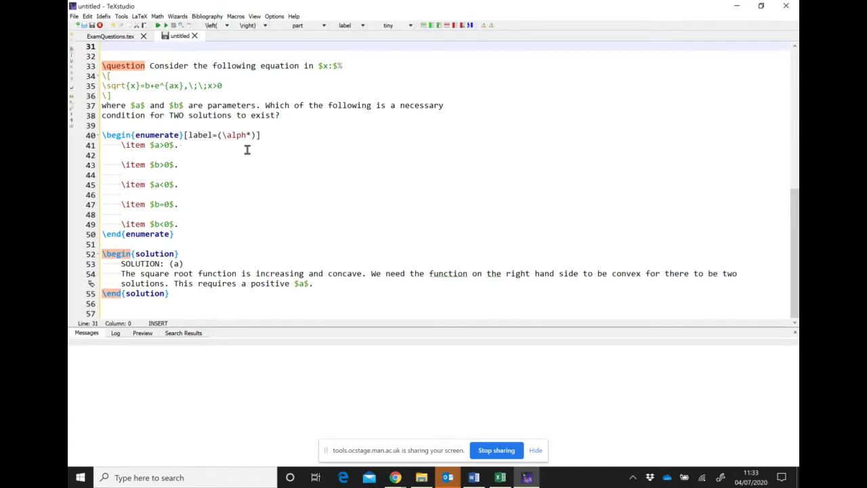
scroll(247, 150, "up", 10)
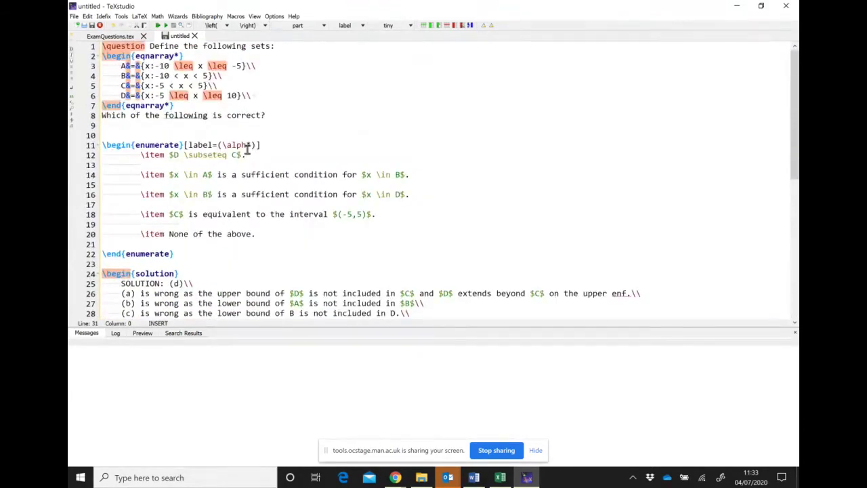
scroll(311, 191, "down", 2)
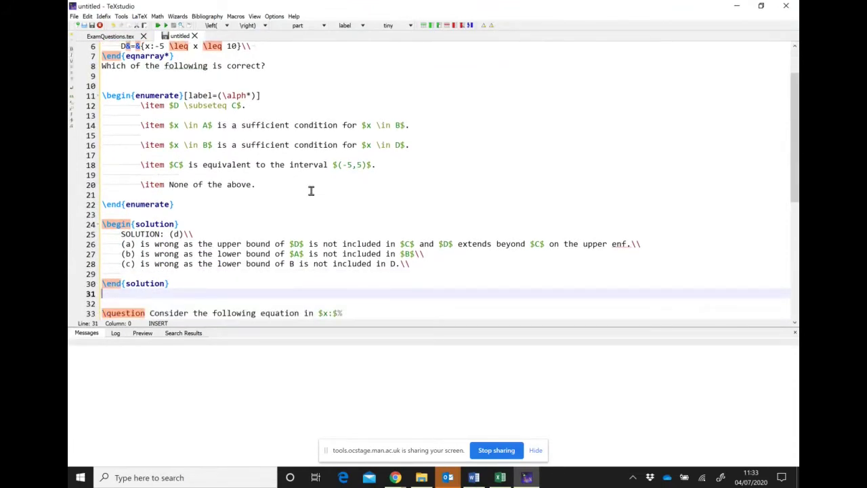
scroll(311, 191, "up", 2)
scroll(311, 191, "down", 6)
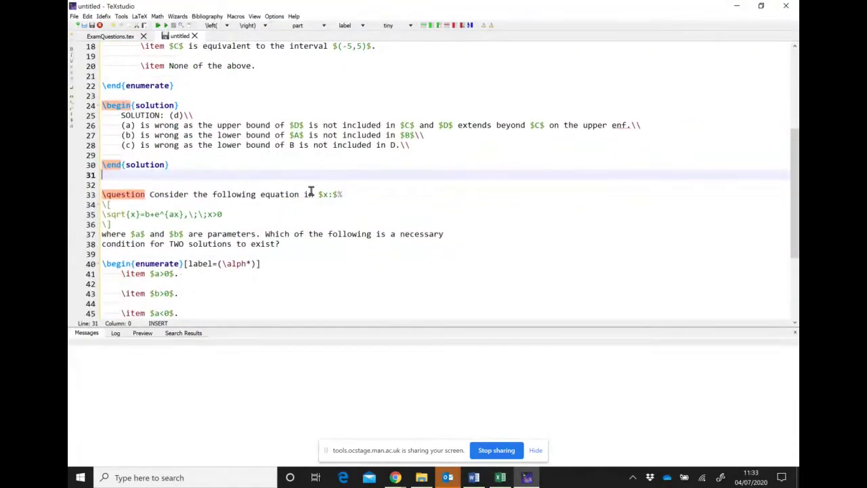
- Start a template line above the first question with the tab-separated fields "MC", "Question Text", "Answer 1" and "incorrect"
scroll(311, 191, "up", 3)
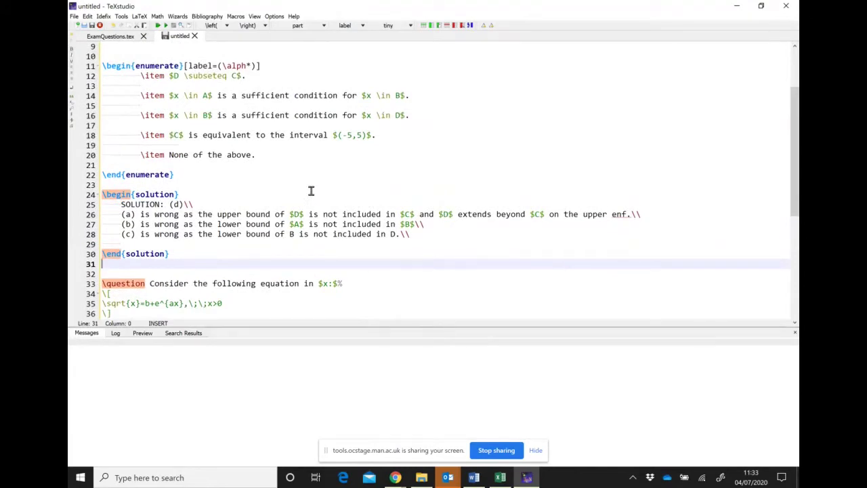
scroll(311, 191, "up", 3)
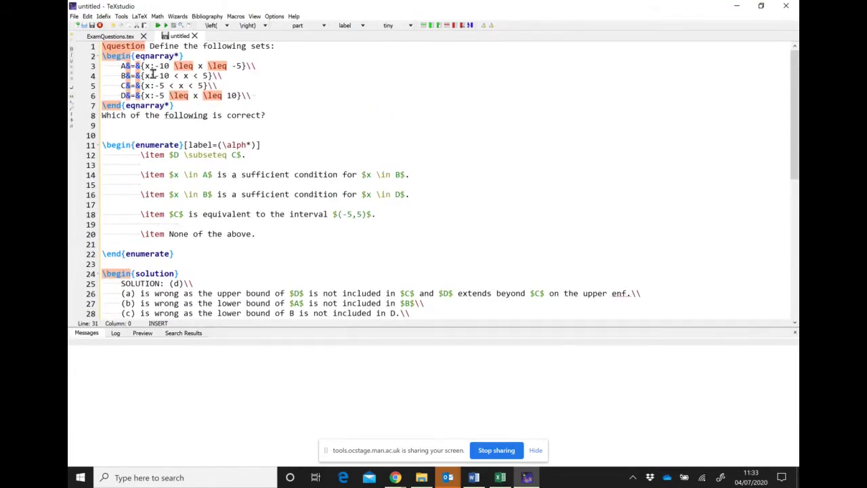
left_click(104, 47)
key("Return")
key("Return")
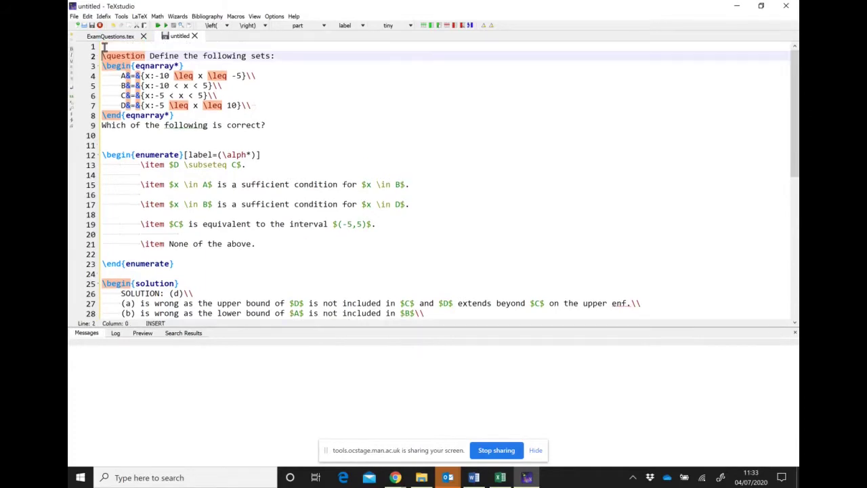
key("Up")
key("Up")
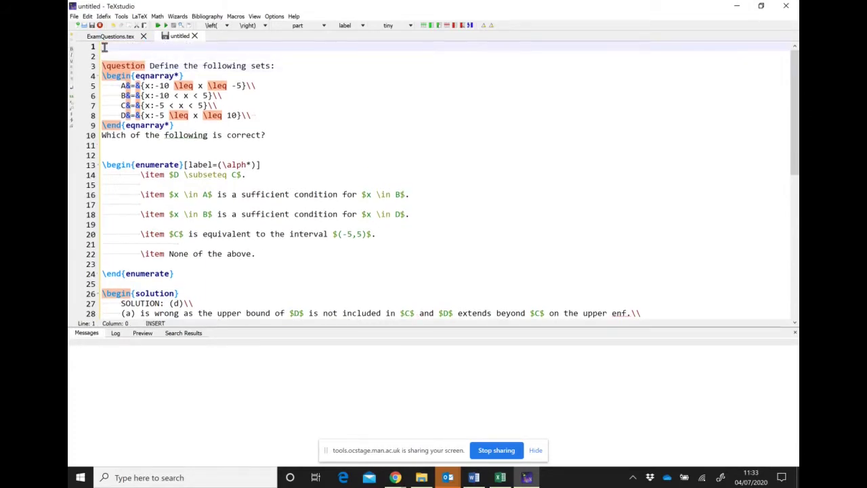
type("MC")
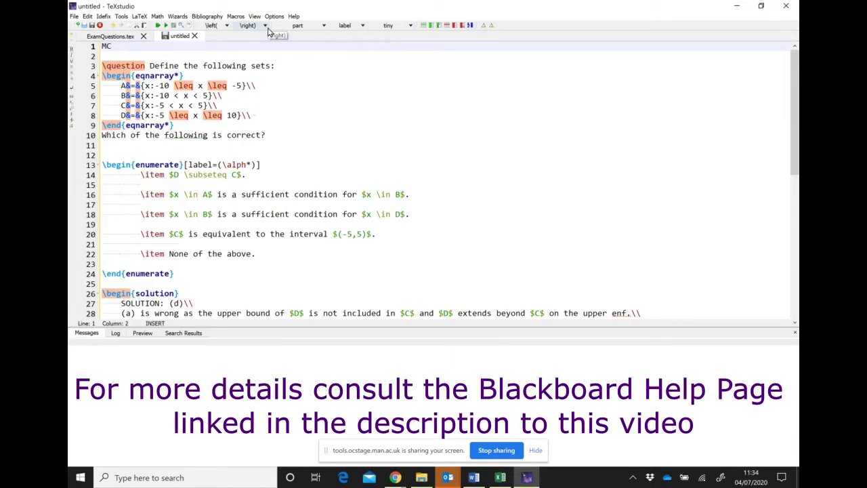
key("Left")
key("Left")
type("Question")
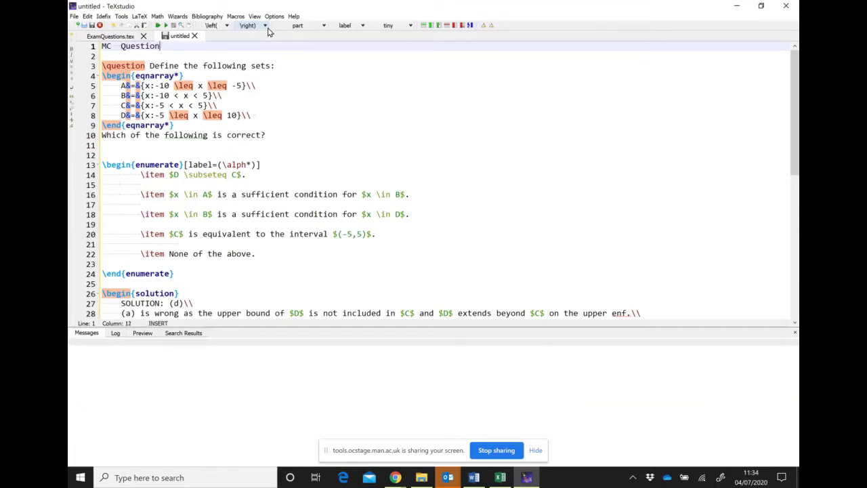
type(" Text   Answer 1    incorrect")
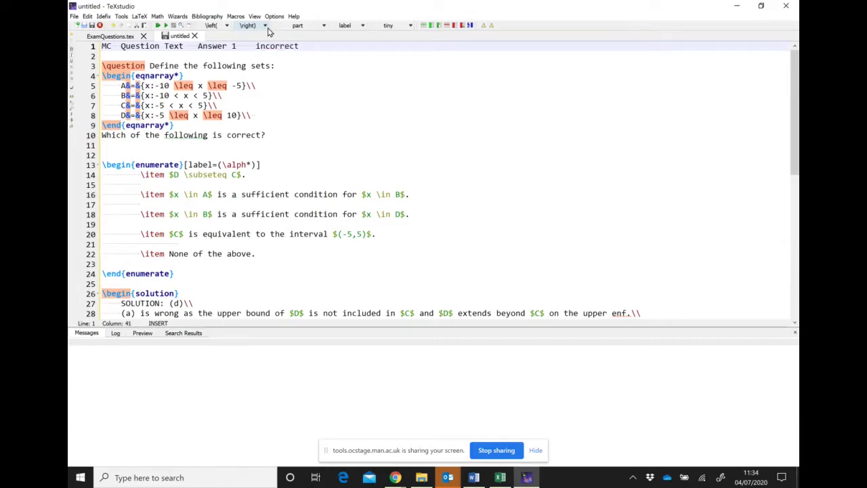
- Complete the template line with the tab-separated fields "Answer 2", "correct", "Answer 3" and "incorrect"
type("   Answer 2    correct")
key("Tab")
type("Answer 3")
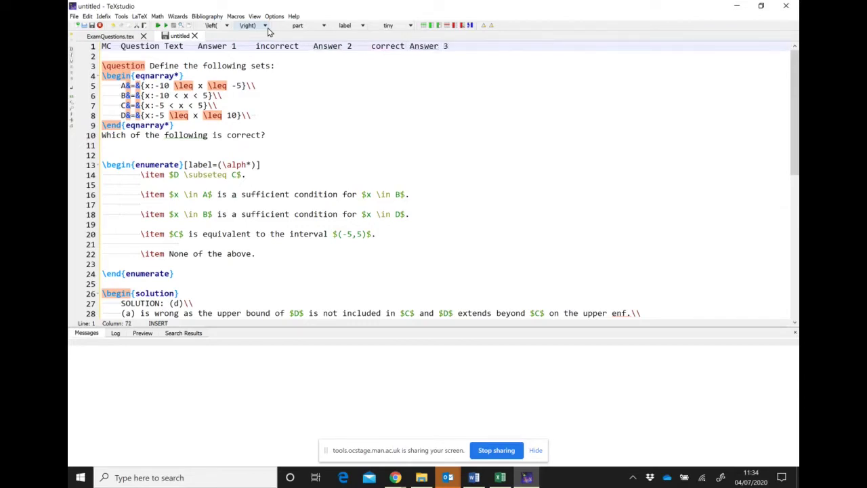
key("Tab")
type("incorrect")
- Replace the blank line and \question before "Define the following sets:" with "MC" and a tab, directly under the template line
key("Down")
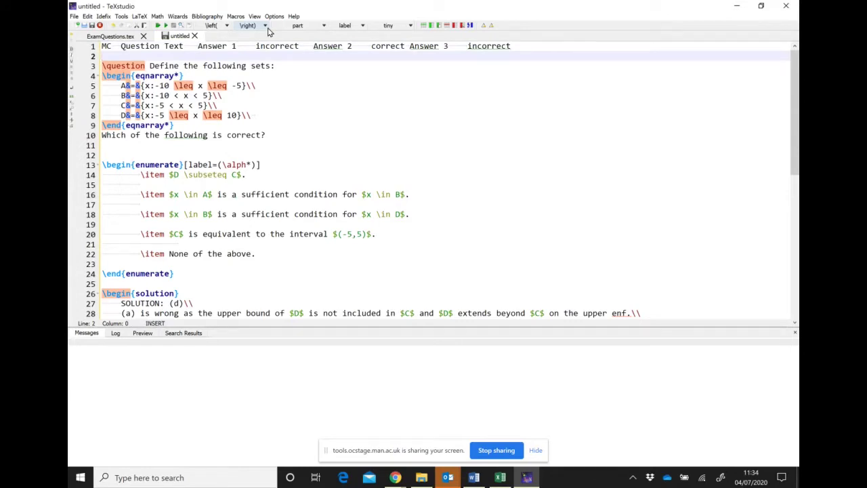
key("shift+Down")
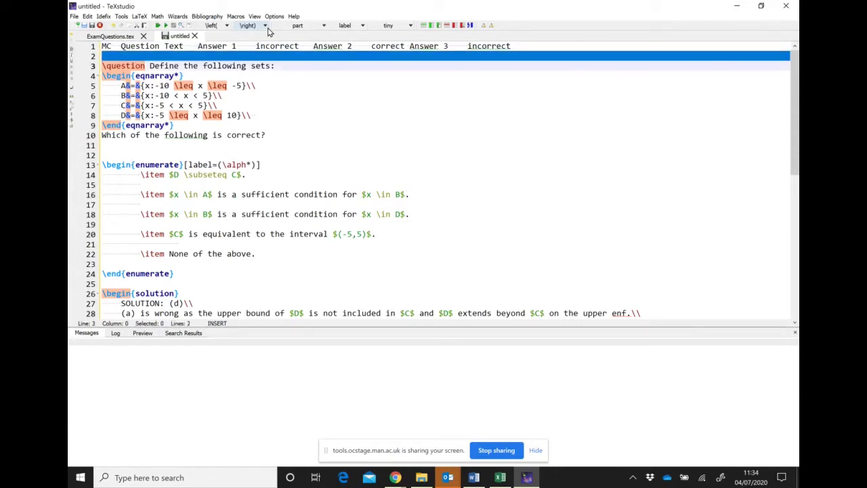
key("shift+Right")
key("shift+Right")
key("shift+Right")
key("shift+Right")
key("shift+Right")
key("shift+Right")
key("shift+Right")
key("shift+Right")
key("shift+Right")
key("shift+Right")
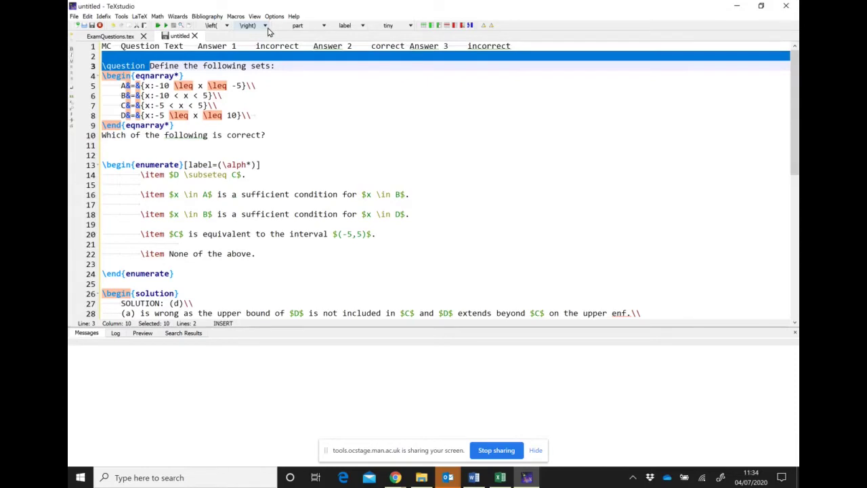
key("BackSpace")
type("MC")
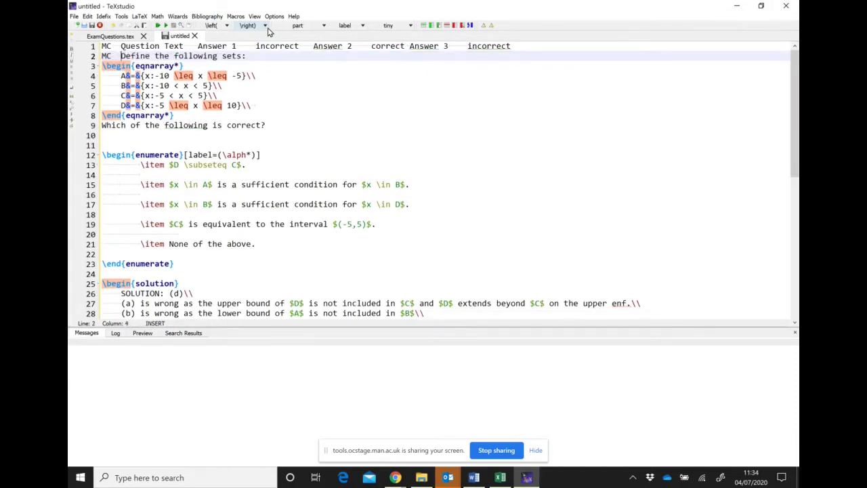
- Join \begin{eqnarray*} and the definitions of sets A and B onto the first question's MC line
left_click(275, 56)
key("Delete")
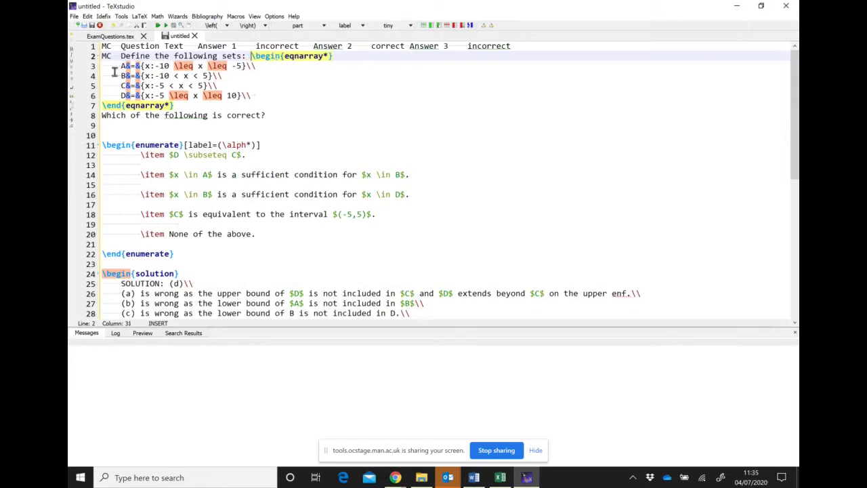
left_click_drag(527, 46, 83, 46)
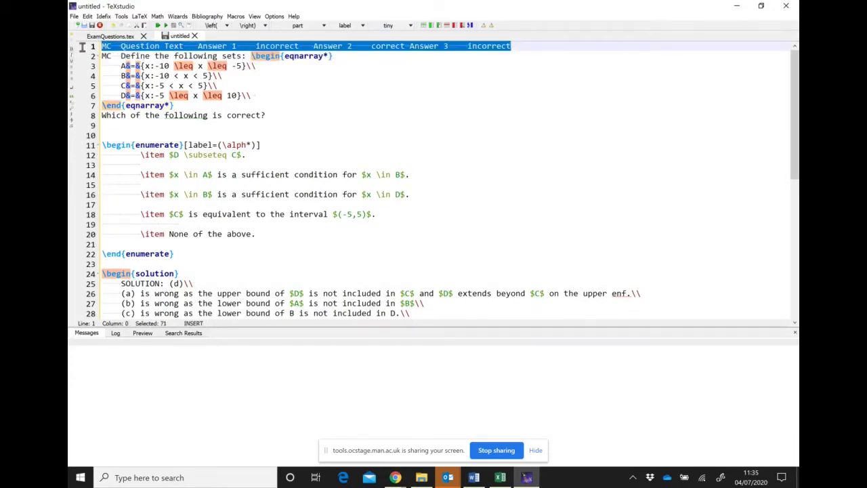
left_click(355, 53)
key("Delete")
key("Delete")
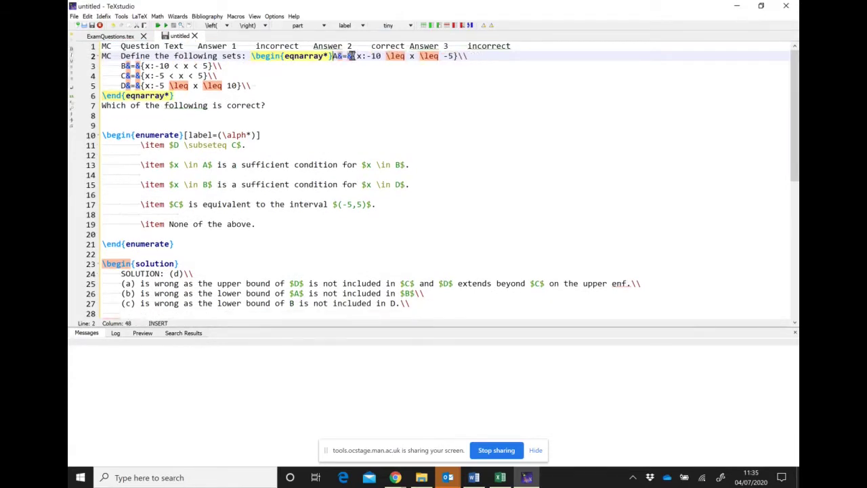
left_click(472, 56)
key("Delete")
key("Delete")
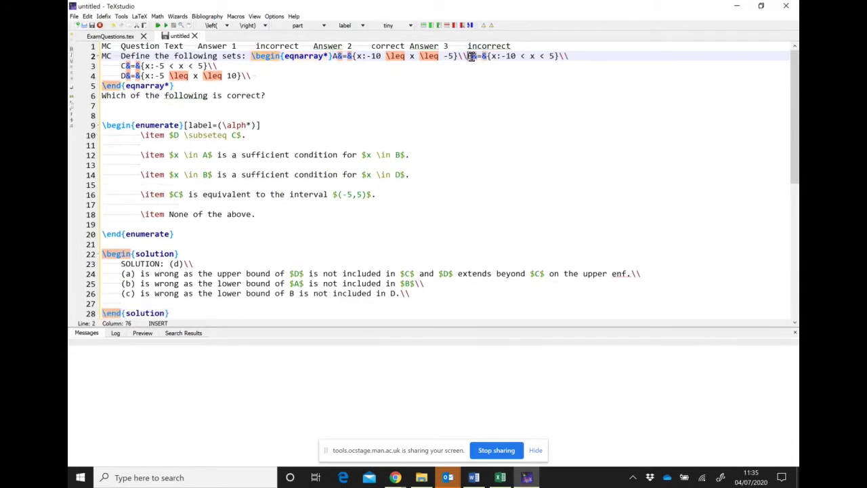
- Join the definitions of sets C and D, \end{eqnarray*} and "Which of the following is correct?" onto the same line
left_click(581, 56)
key("Delete")
key("Delete")
left_click(669, 56)
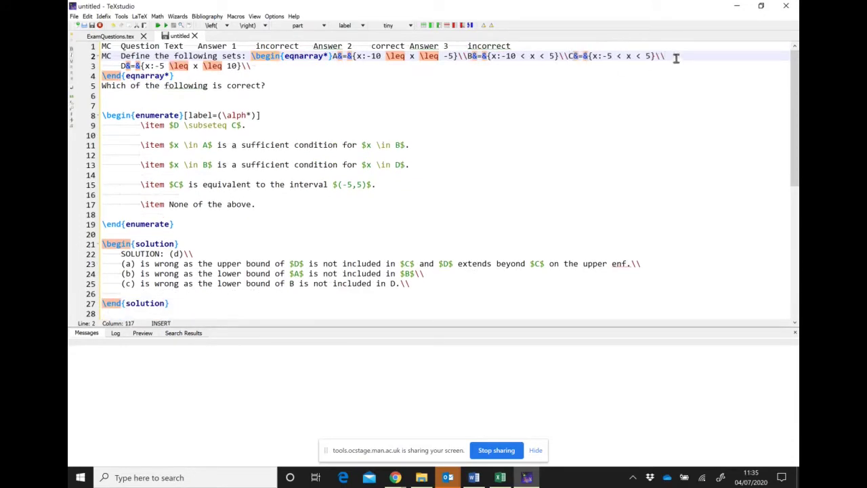
key("Delete")
key("Delete")
left_click(386, 67)
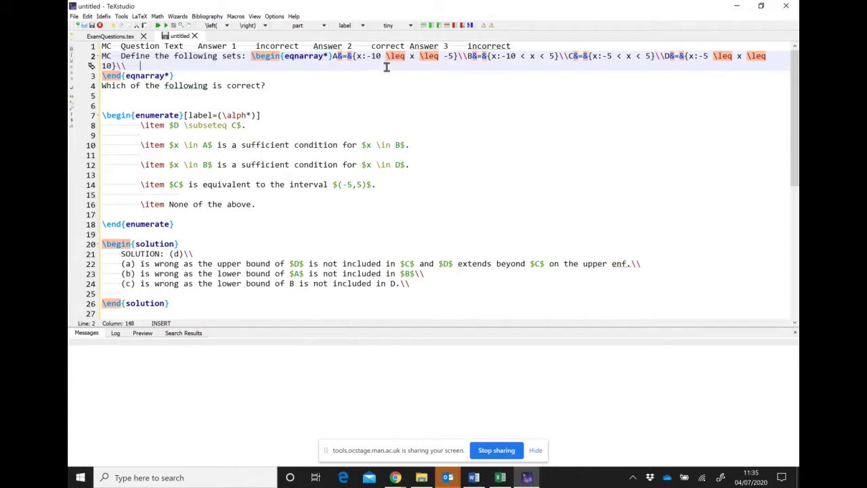
key("Delete")
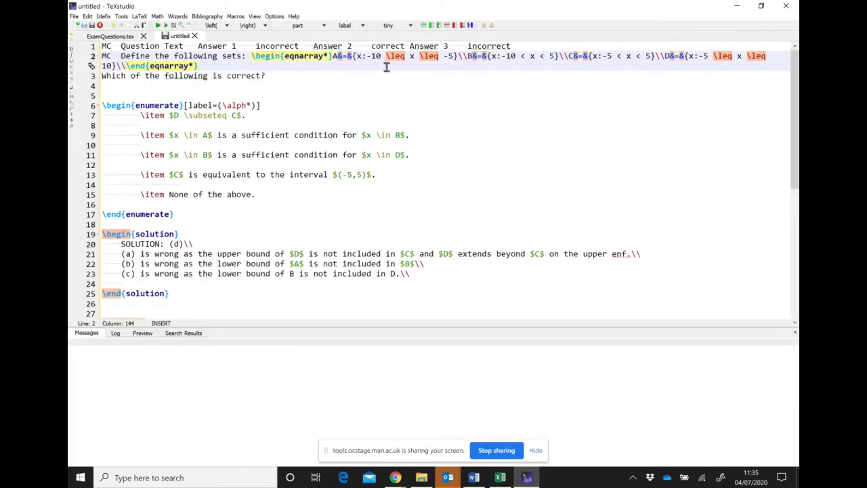
left_click(332, 66)
key("Delete")
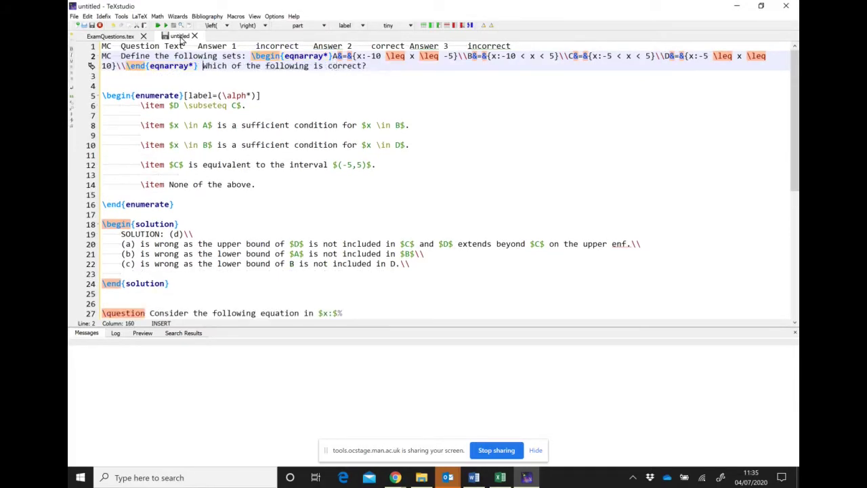
- Remove \begin{enumerate} and the first \item so "$D \subseteq C$." follows the question text, and mark that answer "incorrect"
left_click_drag(173, 109, 99, 79)
key("BackSpace")
key("BackSpace")
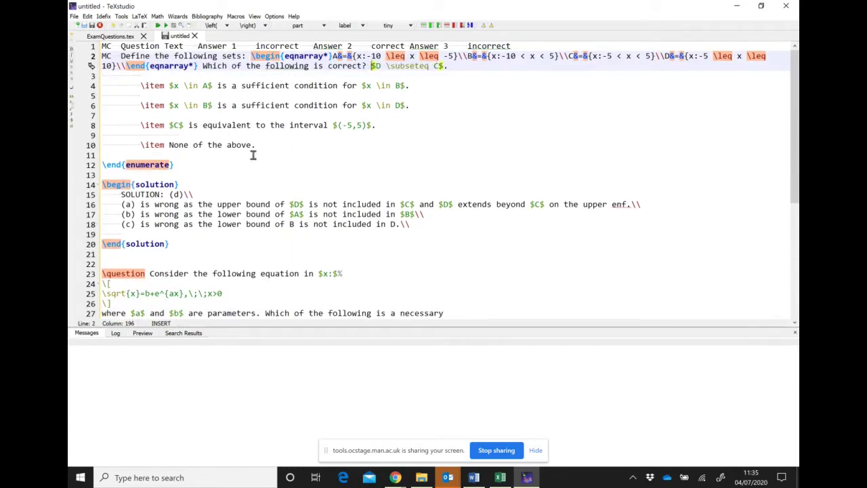
left_click(465, 67)
type("incorrect")
- Join the answer "$x \in A$ is a sufficient condition for $x \in B$." without its \item and mark it "incorrect"
left_click_drag(526, 66, 170, 85)
key("Delete")
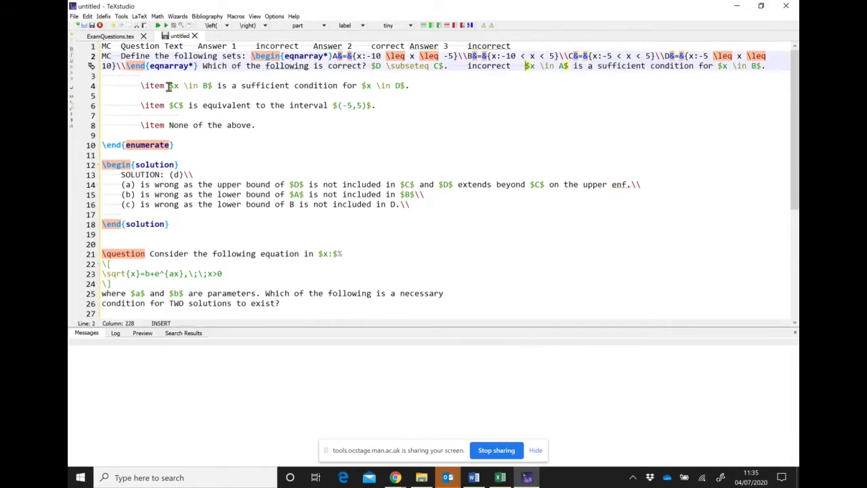
left_click(770, 65)
type("incorrect")
- Join the answer "$x \in B$ is a sufficient condition for $x \in D$." without its \item and mark it "incorrect"
key("shift+Down")
key("shift+Down")
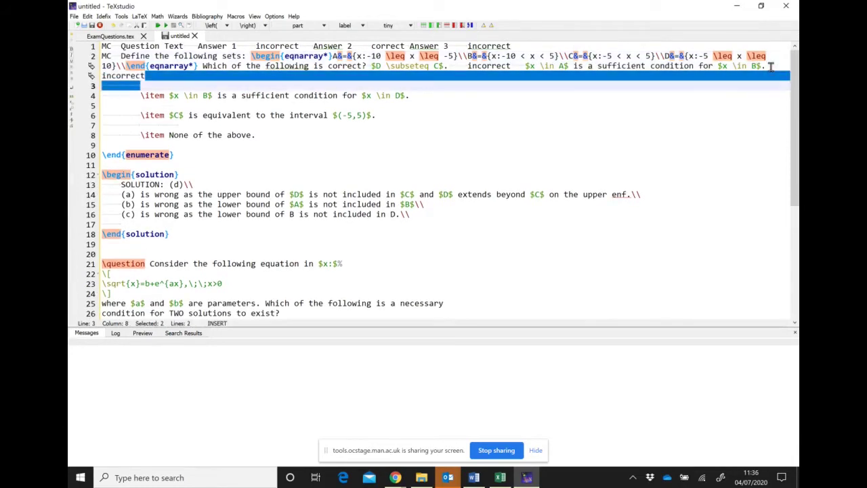
key("ctrl+shift+Right")
key("ctrl+shift+Right")
key("Delete")
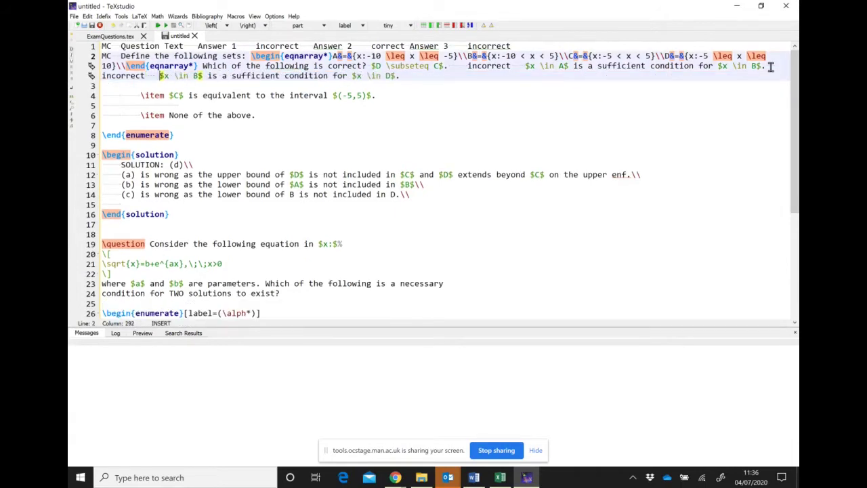
left_click(534, 79)
type("incorrect")
- Join the answer "$C$ is equivalent to the interval $(-5,5)$." without its \item and mark it "correct"
key("shift+Down")
key("shift+Down")
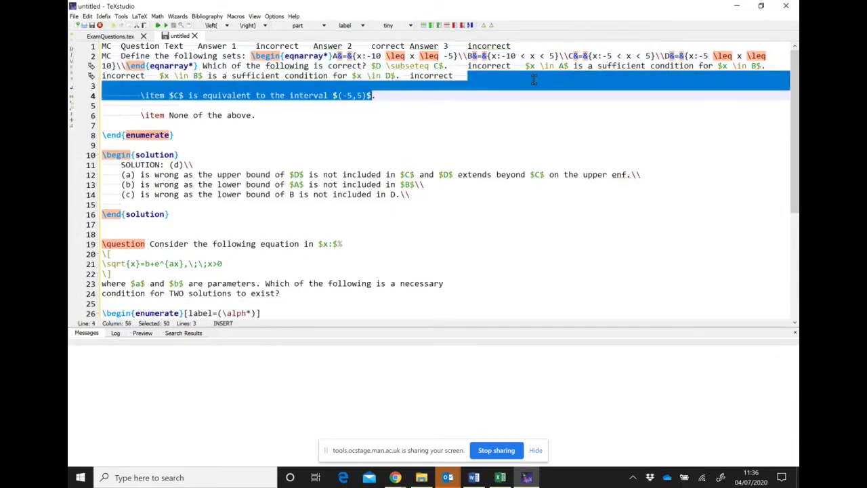
key("ctrl+shift+Left")
key("ctrl+shift+Left")
key("ctrl+shift+Left")
key("ctrl+shift+Left")
key("ctrl+shift+Left")
key("ctrl+shift+Left")
key("ctrl+shift+Left")
key("ctrl+shift+Left")
key("BackSpace")
left_click(680, 77)
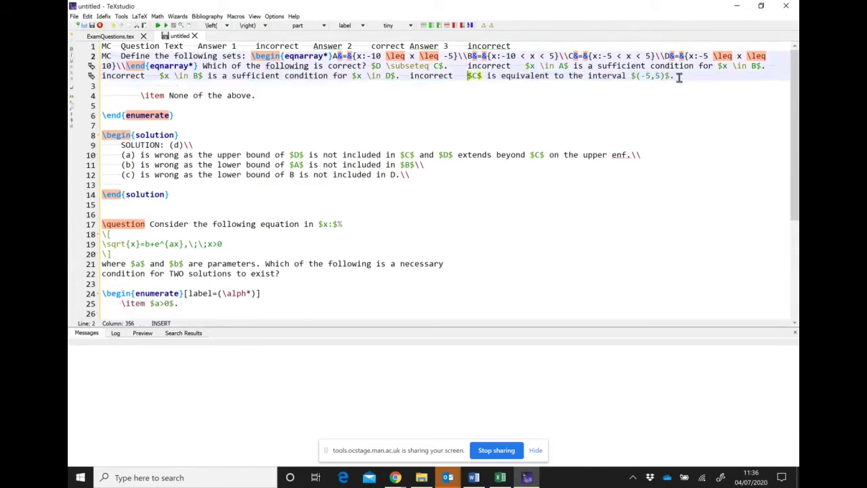
type("correct")
- Join the answer "None of the above." without its \item and mark it "incorrect"
key("shift+Down")
key("shift+Down")
key("ctrl+shift+Right")
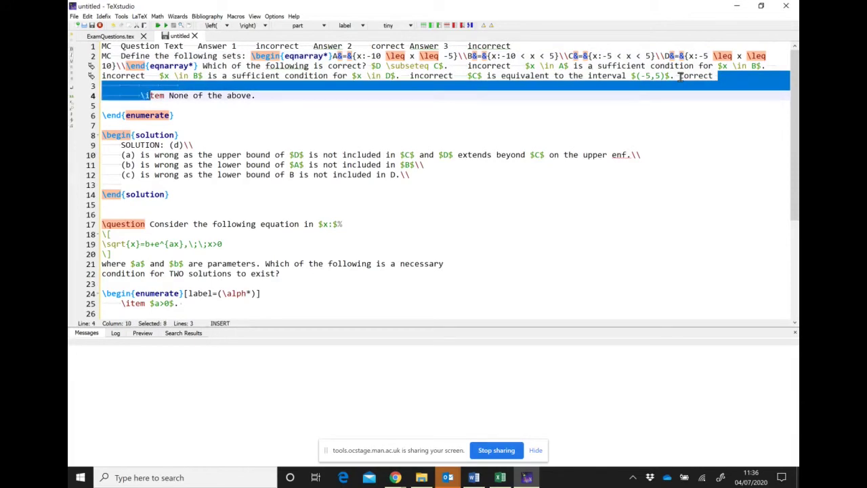
key("ctrl+shift+Right")
key("BackSpace")
left_click(451, 89)
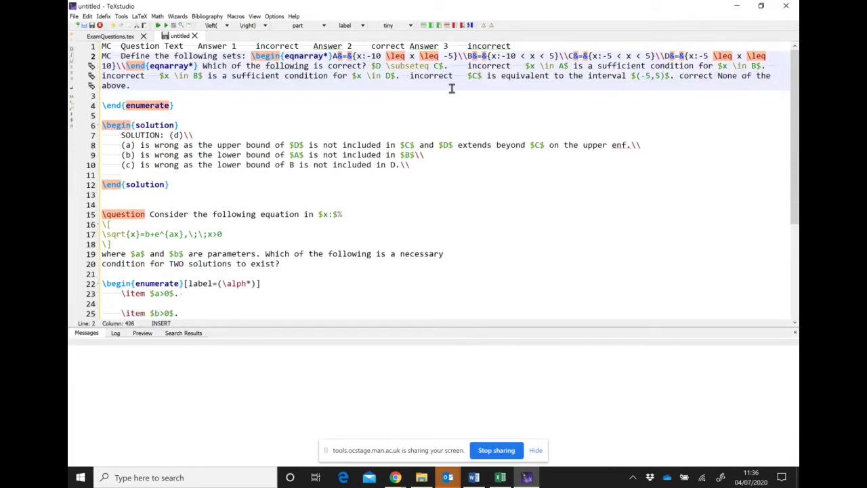
type("incorrect")
- Delete \end{enumerate}, the first question's solution block and the blank lines before the second question
left_click_drag(193, 89, 188, 188)
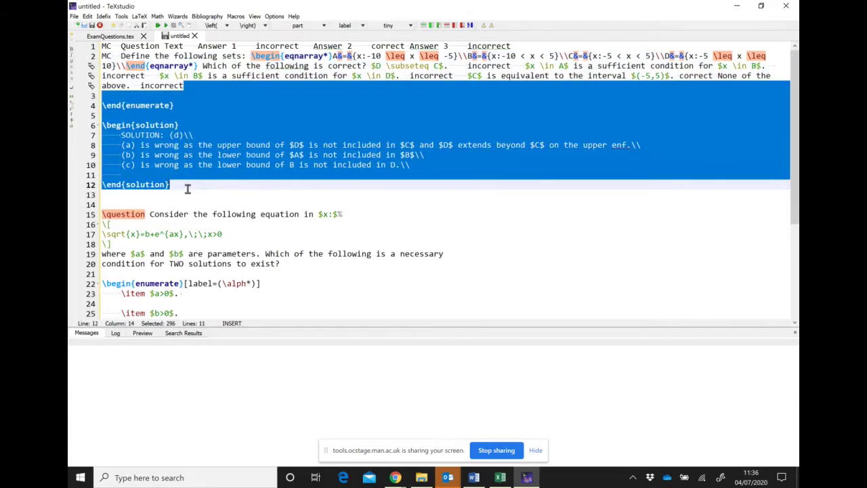
key("Delete")
key("Delete")
key("Delete")
- Replace \question before "Consider the following equation" with "MC" and a tab
key("Right")
key("shift+Right")
key("shift+Right")
key("shift+Right")
key("shift+Right")
key("shift+Right")
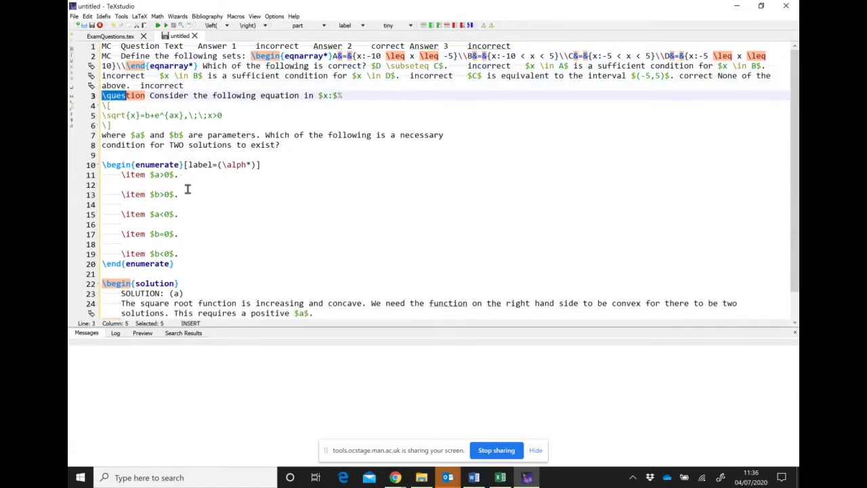
key("shift+Right")
key("shift+Right")
key("shift+Right")
key("shift+Right")
type("MC")
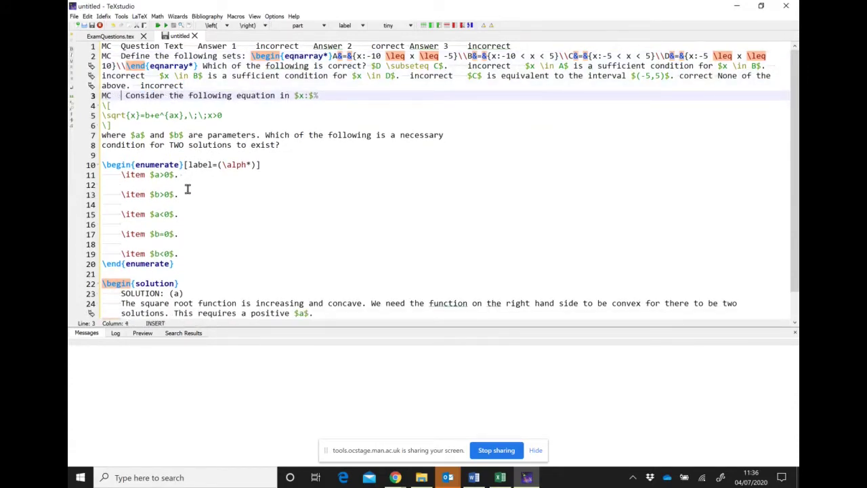
- Remove the % after "$x:$", replace the opening \[ with $, and join the square-root equation onto the second question's line
left_click(323, 94)
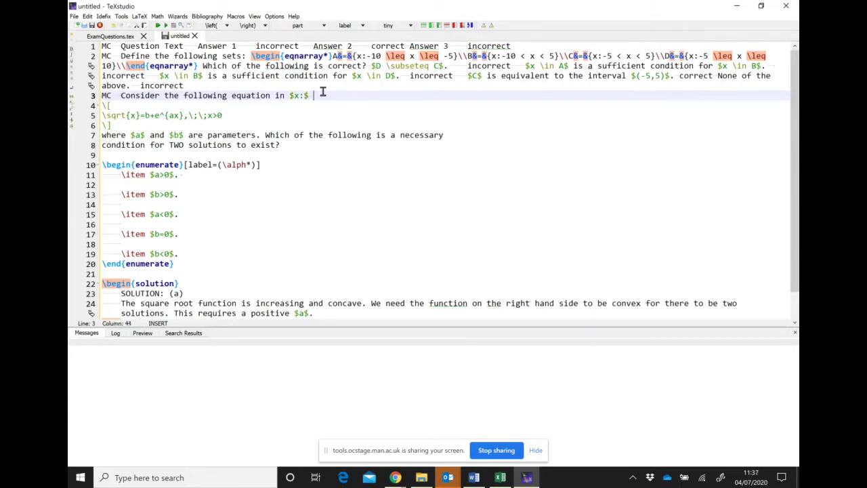
key("Delete")
key("BackSpace")
key("BackSpace")
type("$")
key("Delete")
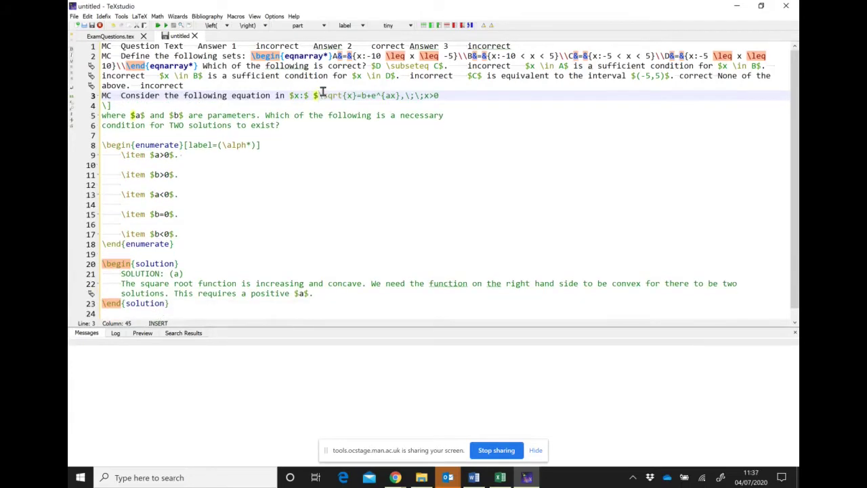
- Close the equation with $ in place of \] and join the "where $a$ and $b$ are parameters" text onto the same line
left_click(460, 95)
type("$")
key("Delete")
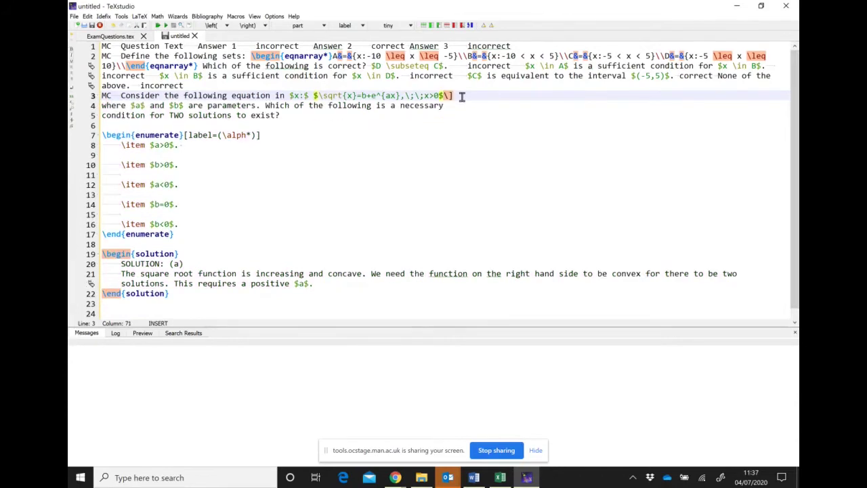
key("Delete")
key("BackSpace")
key("BackSpace")
left_click(430, 107)
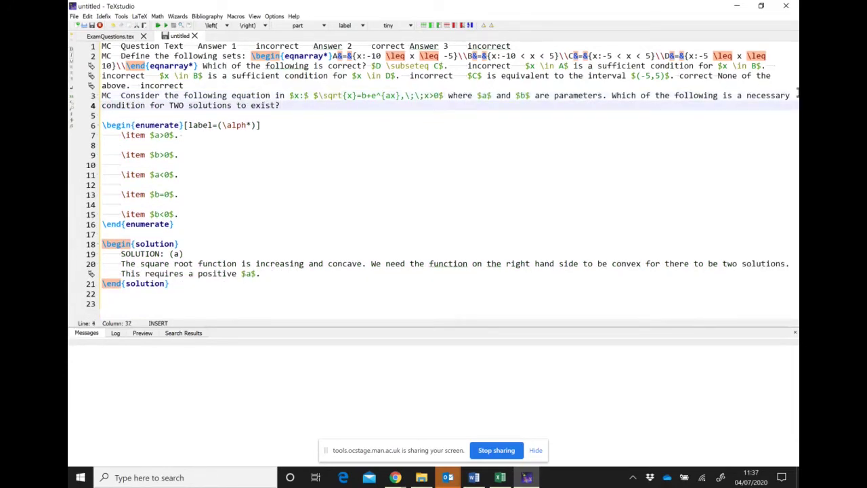
- Join the "condition for TWO solutions to exist?" text onto the second question's line and remove the blank line below it
key("Home")
key("BackSpace")
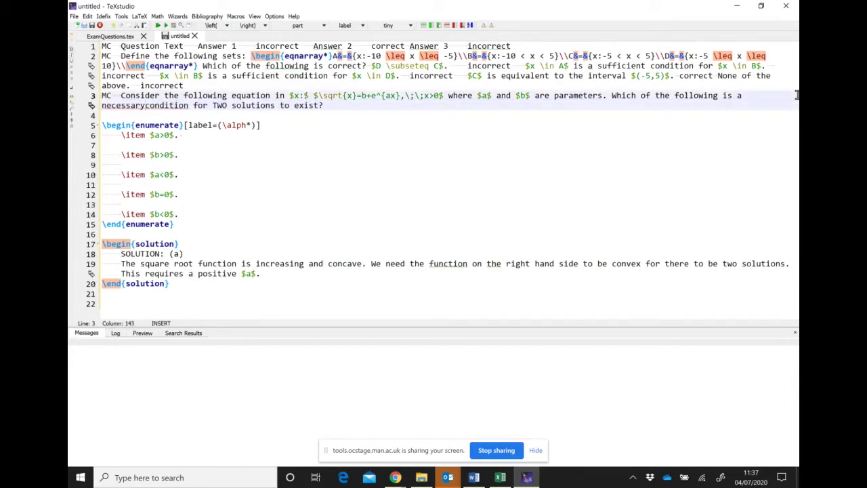
left_click(325, 106)
key("Delete")
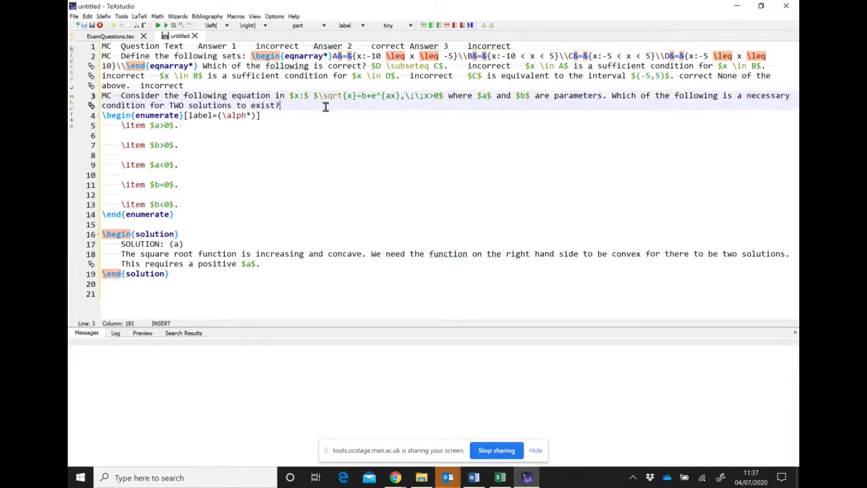
- Replace \begin{enumerate} and the first \item with a tab so $a>0$. follows the question, and mark it tab-separated as "correct"
key("shift+Down")
key("shift+Down")
key("Delete")
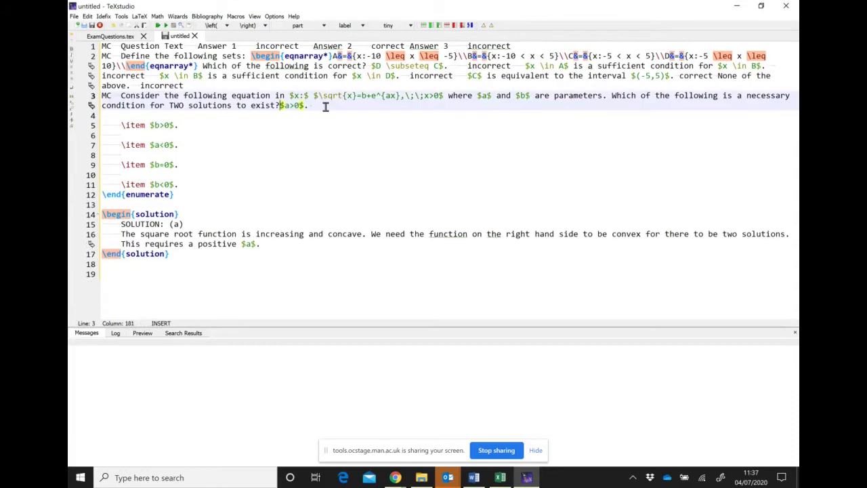
left_click(325, 105)
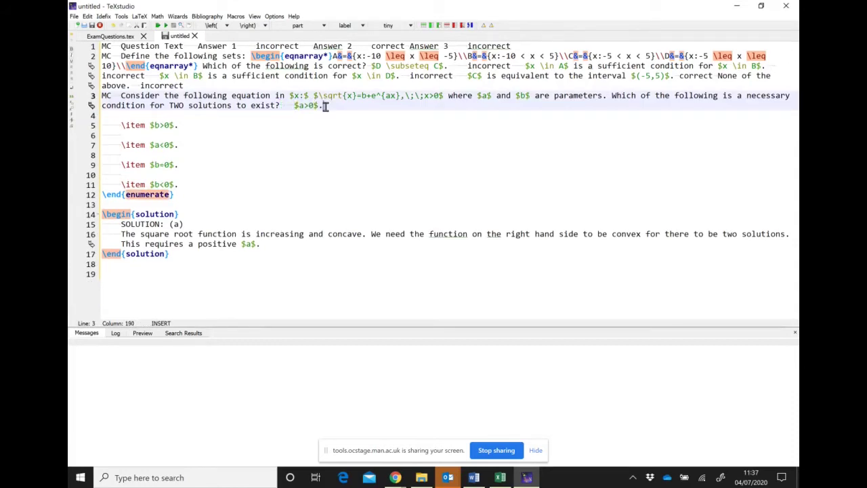
type("correct")
- Bring the $b>0$. answer onto the question's line after a tab, without \item, and mark it "incorrect"
key("shift+Down")
key("shift+Down")
key("shift+Up")
key("shift+Left")
key("shift+Left")
key("shift+Left")
key("shift+Left")
key("shift+Left")
key("shift+Left")
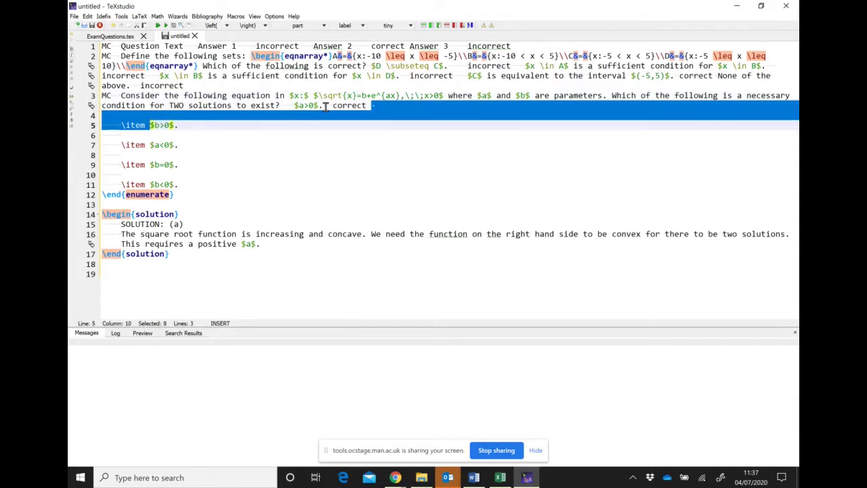
key("Delete")
key("End")
type("incorrect")
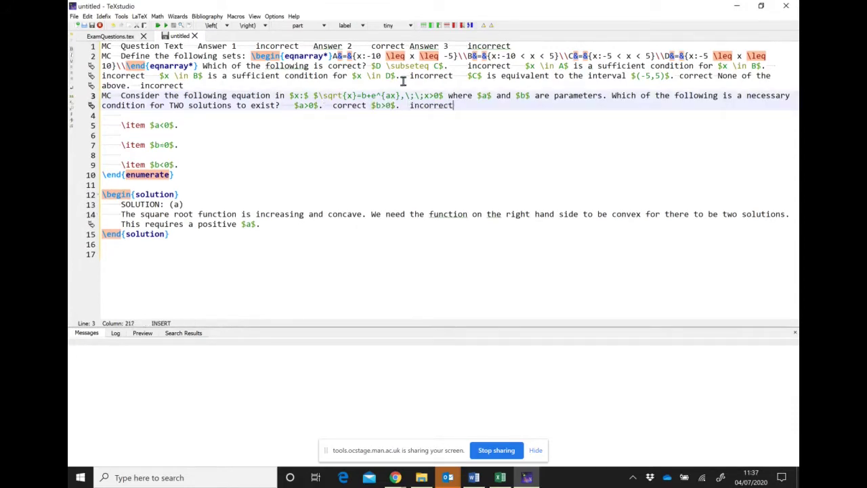
- Bring the $a<0$. answer onto the question's line after a tab, without \item, and mark it "incorrect"
key("shift+Down")
key("shift+Down")
key("shift+Right")
key("shift+Right")
key("shift+Right")
key("shift+Right")
key("shift+Right")
key("shift+Right")
key("shift+Right")
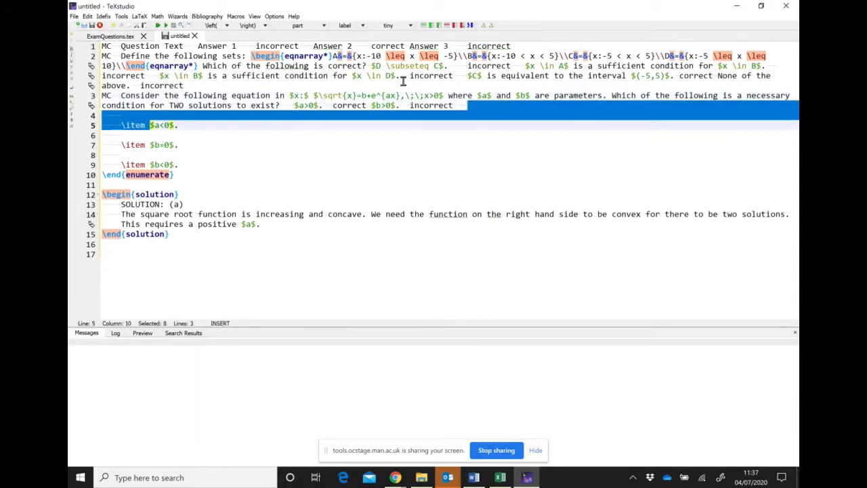
key("Delete")
left_click(523, 105)
type("incorrect")
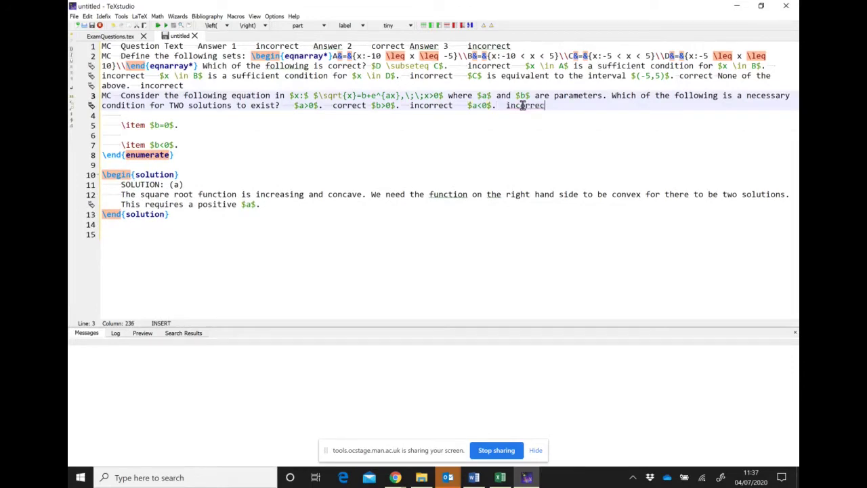
- Bring the $b=0$. answer onto the question's line after a tab, without \item, and mark it "incorrect"
key("shift+Down")
key("shift+Down")
key("shift+Left")
key("shift+Left")
key("shift+Left")
key("shift+Left")
key("shift+Left")
key("shift+Left")
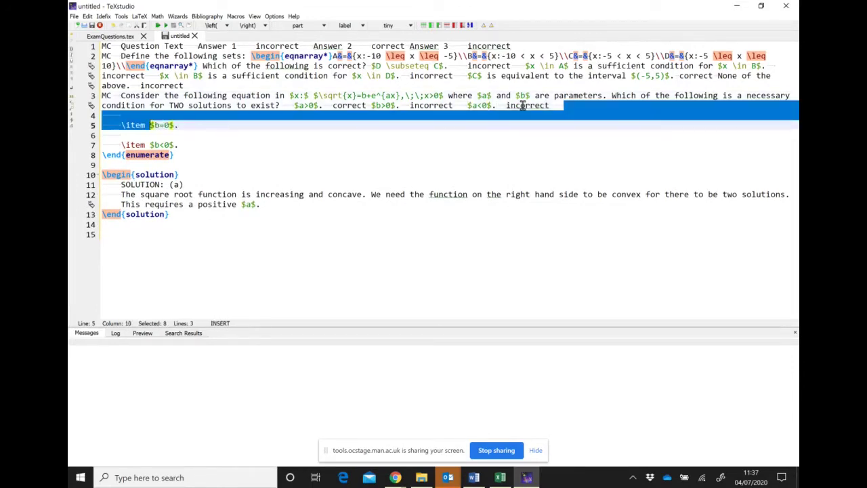
key("Delete")
key("End")
type("incorrect")
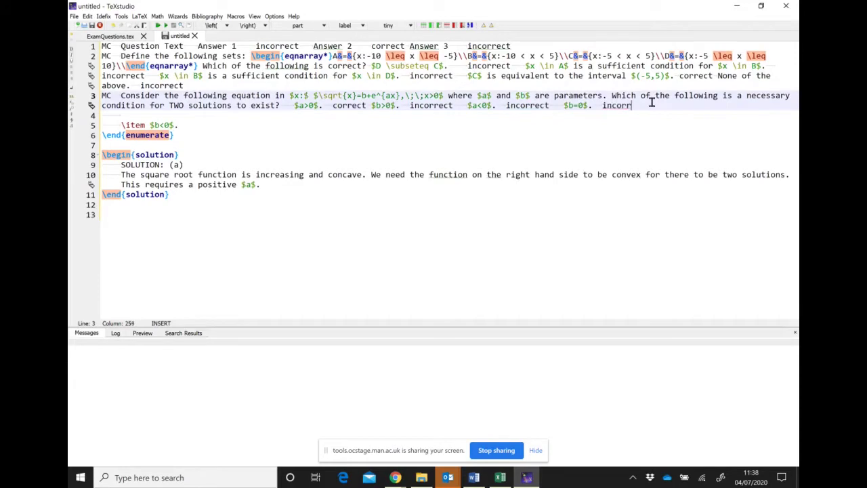
- Bring the $b<0$. answer onto the question's line after a tab, without \item, and mark it "incorrect"
key("shift+Down")
key("shift+Down")
key("shift+Left")
key("shift+Left")
key("shift+Left")
key("shift+Left")
key("shift+Left")
key("shift+Left")
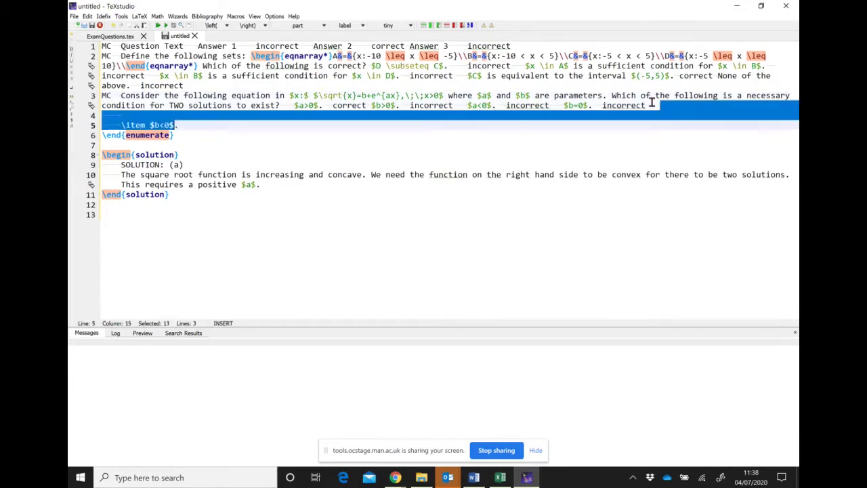
key("Delete")
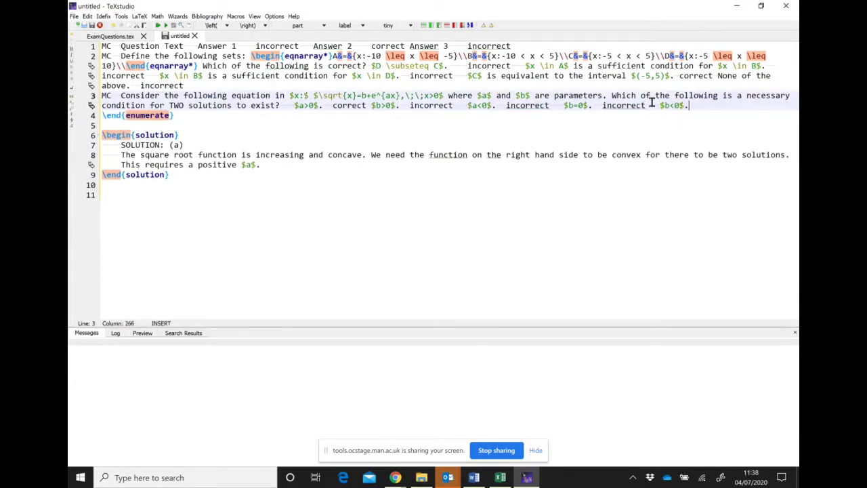
type("incorrect")
- Delete \end{enumerate} and the whole solution block below the second question
key("shift+Down")
key("shift+Down")
key("shift+Down")
key("shift+Down")
key("shift+Down")
key("shift+Down")
key("Delete")
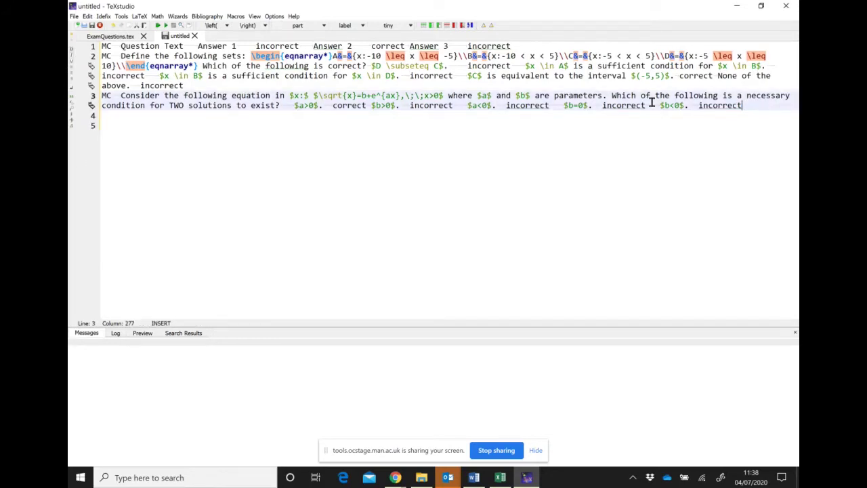
- Add a tab-separated MC line "My car is" with answers red incorrect, blue correct, yellow incorrect and white incorrect
key("Return")
type("MC")
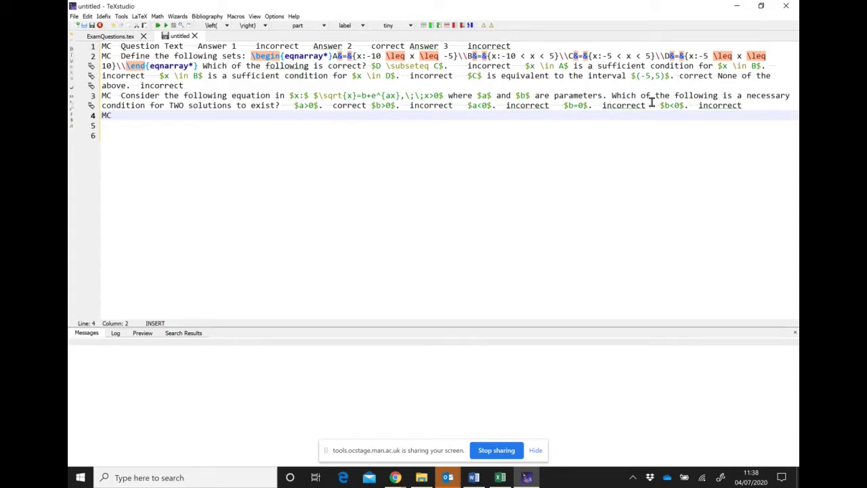
key("Tab")
type("My car is   red incor")
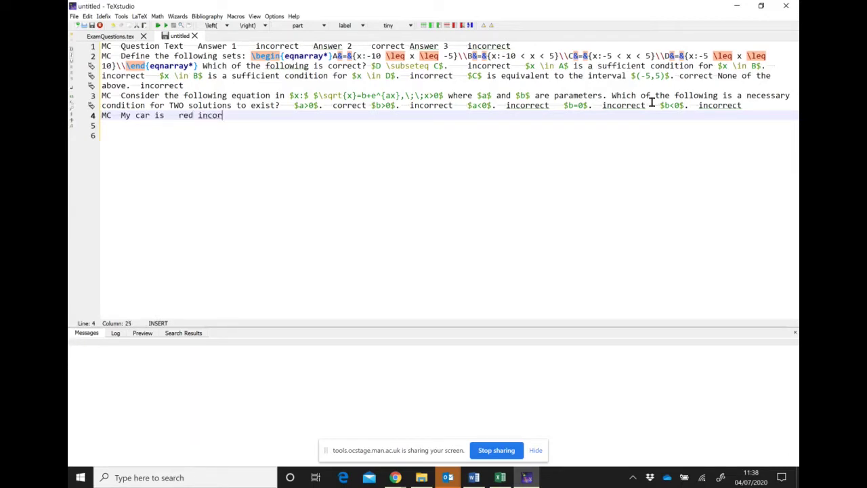
type("rect   blue    correct")
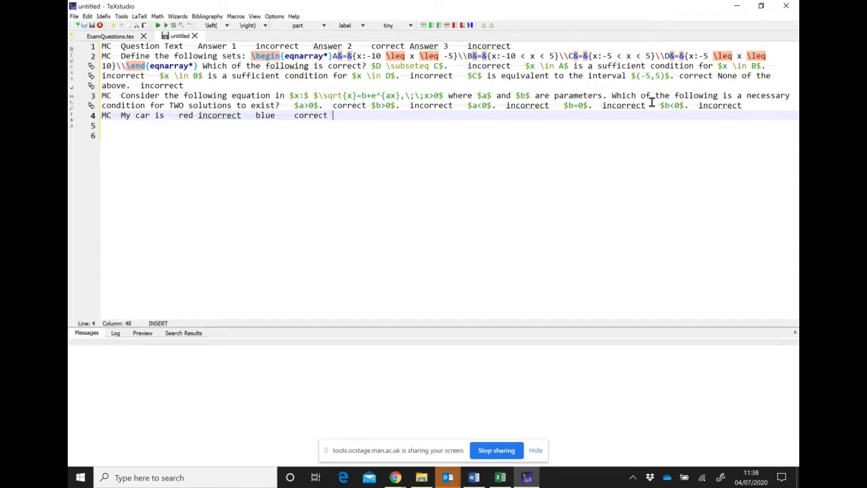
type(" yellow")
key("Tab")
type("incorrect   ")
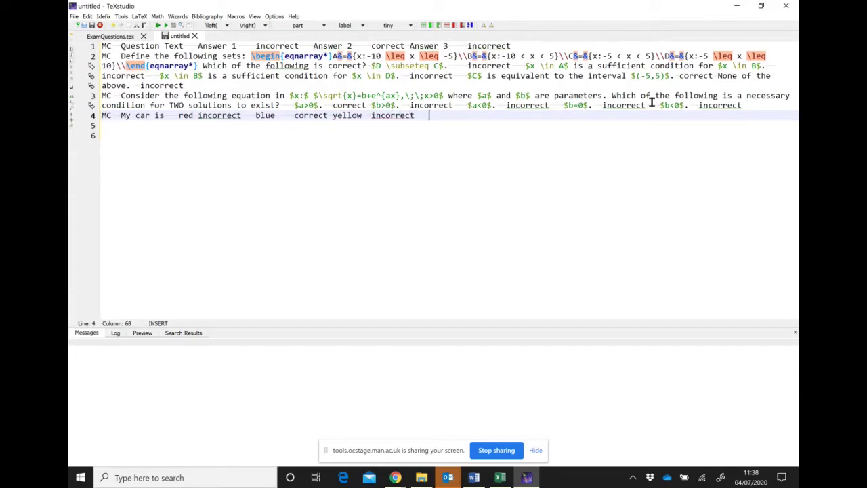
type("white")
key("Tab")
type("correct")
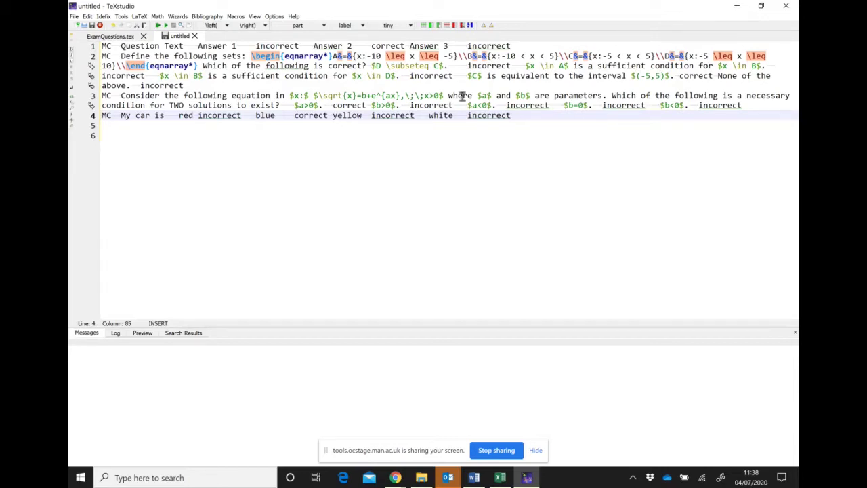
- Examine the tab separators between the entries and the Show Whitespace option in the advanced editor settings, then cancel the settings
left_click_drag(448, 66, 466, 77)
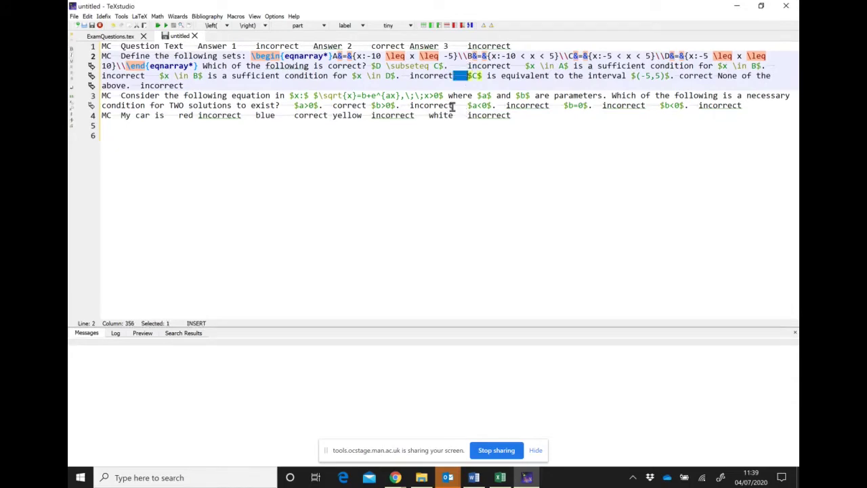
mouse_move(452, 107)
left_mouse_down()
mouse_move(468, 107)
mouse_move(453, 115)
mouse_move(466, 116)
left_mouse_up()
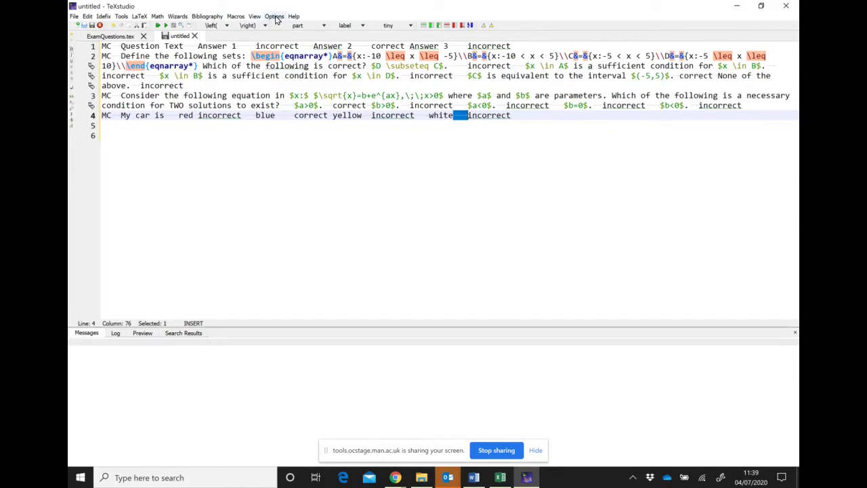
left_click(275, 17)
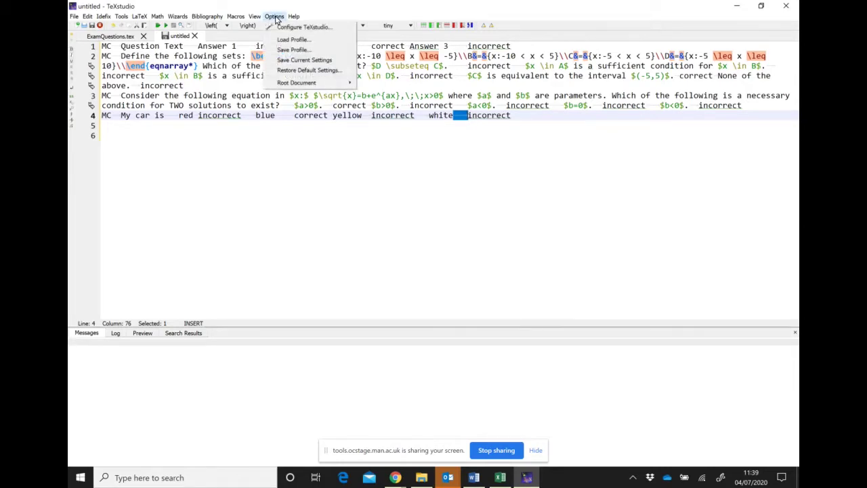
left_click(286, 28)
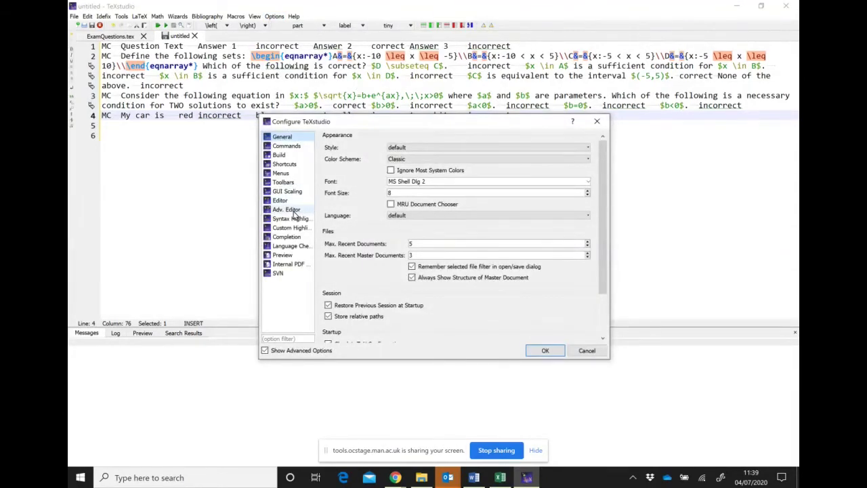
left_click(287, 210)
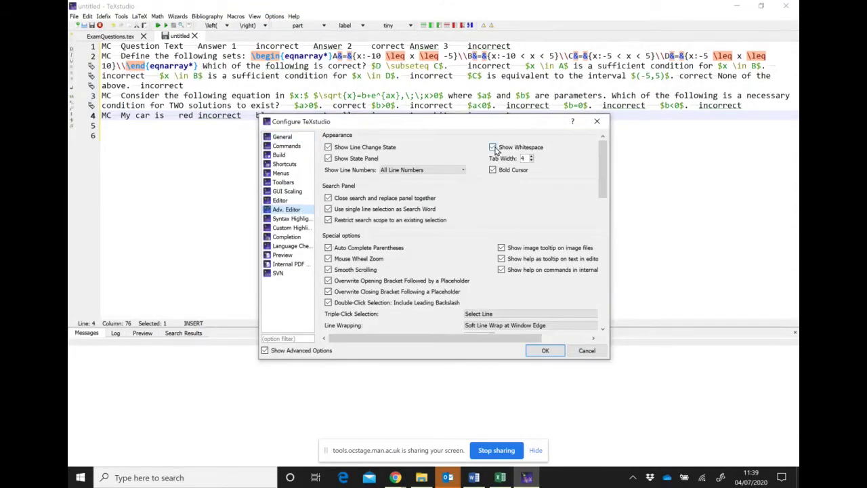
left_click(603, 352)
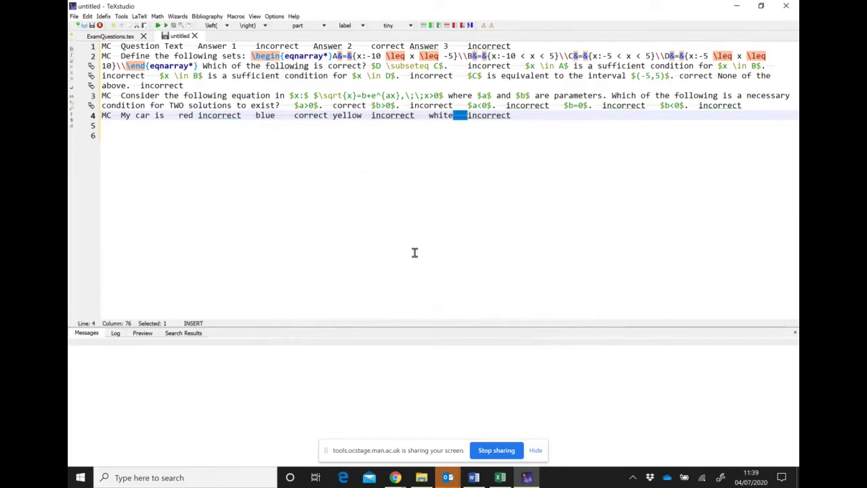
- Delete the two empty lines after the "My car is" entry
left_click(245, 137)
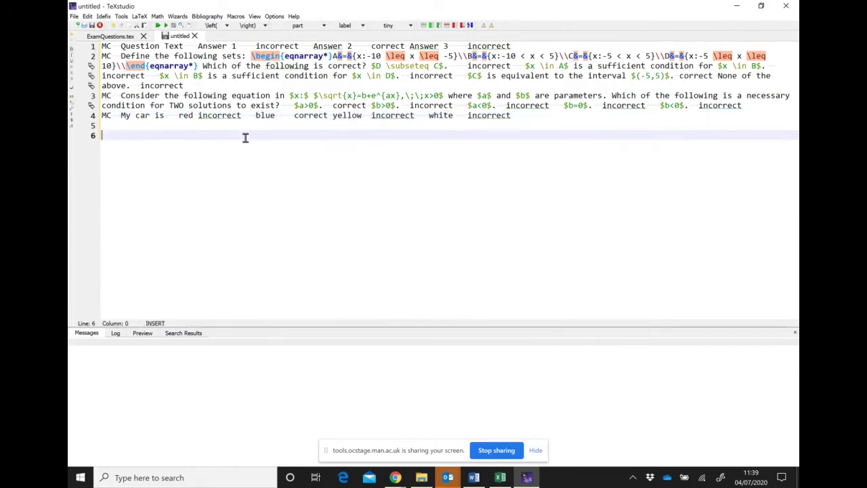
key("BackSpace")
key("BackSpace")
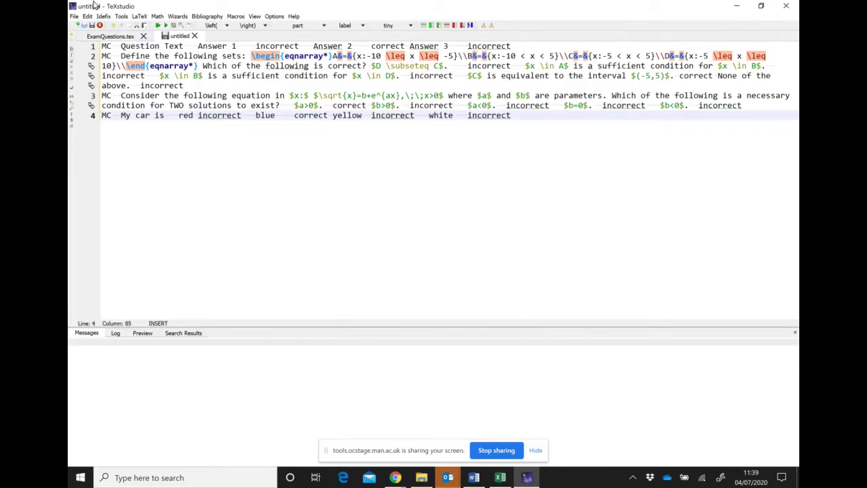
- Save the document as test_import.txt in the BB_quizzes folder, overwriting the existing file
left_click(92, 26)
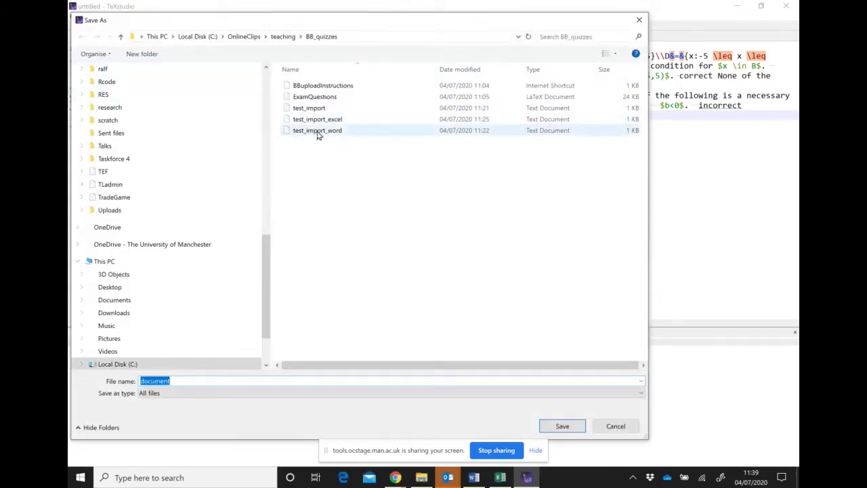
left_click(317, 110)
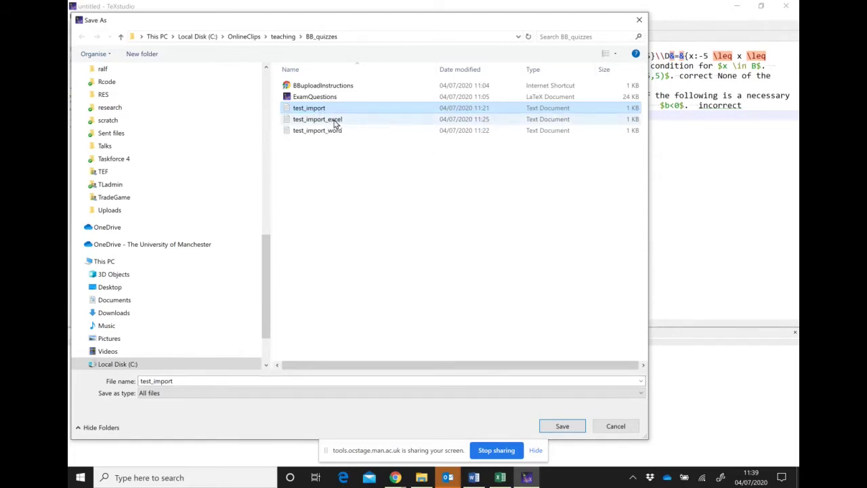
double_click(241, 379)
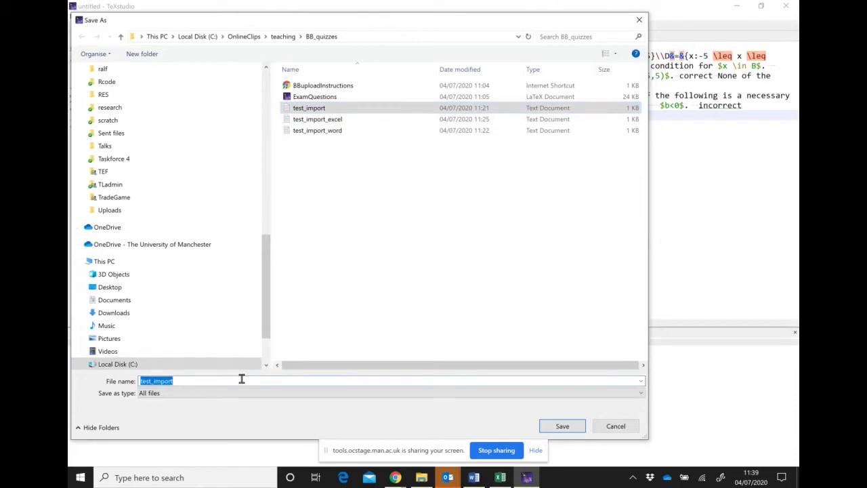
left_click(241, 379)
type(".txt")
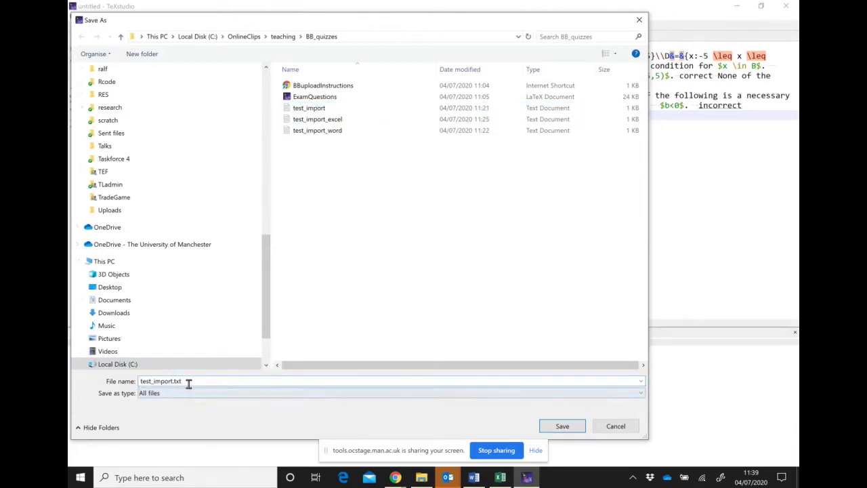
left_click(552, 428)
left_click(464, 245)
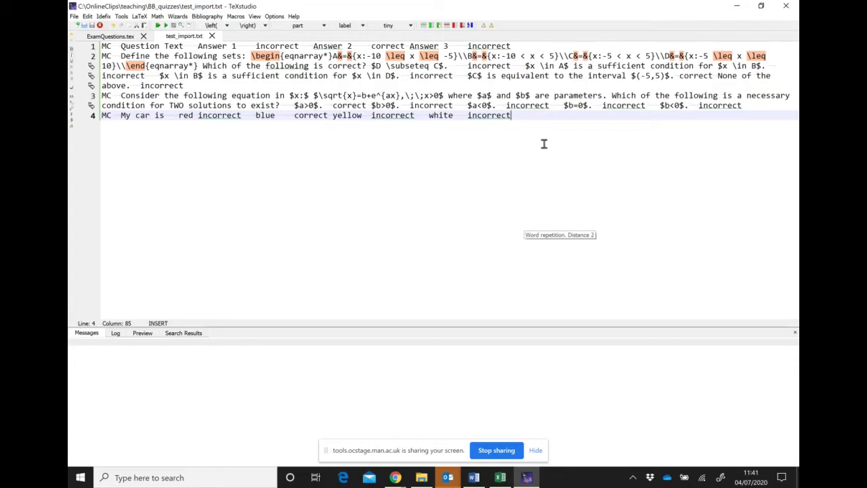
- Review the saved MC entries and the dollar signs enclosing the $a>0$ answer in the second converted question
left_click_drag(521, 115, 97, 39)
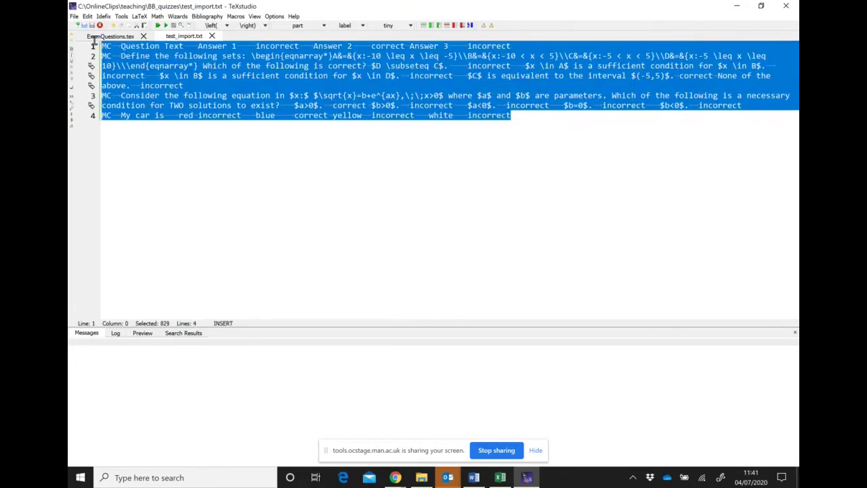
left_click(314, 195)
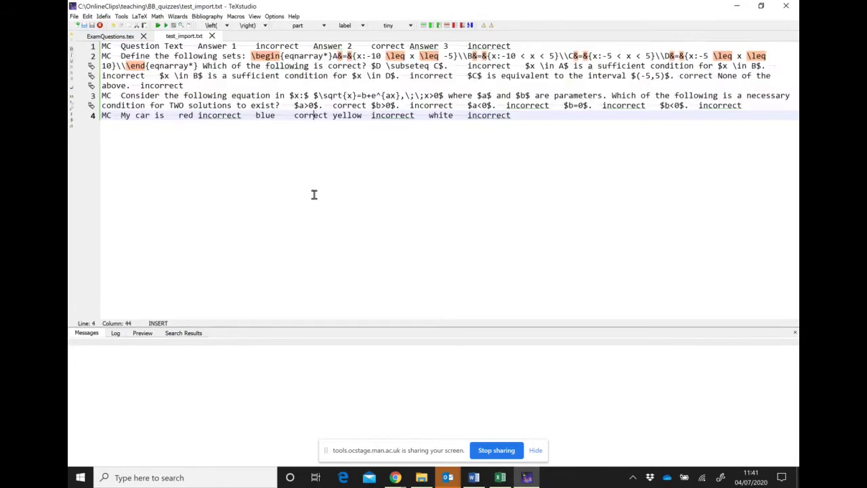
left_click_drag(294, 106, 319, 106)
left_click(296, 106)
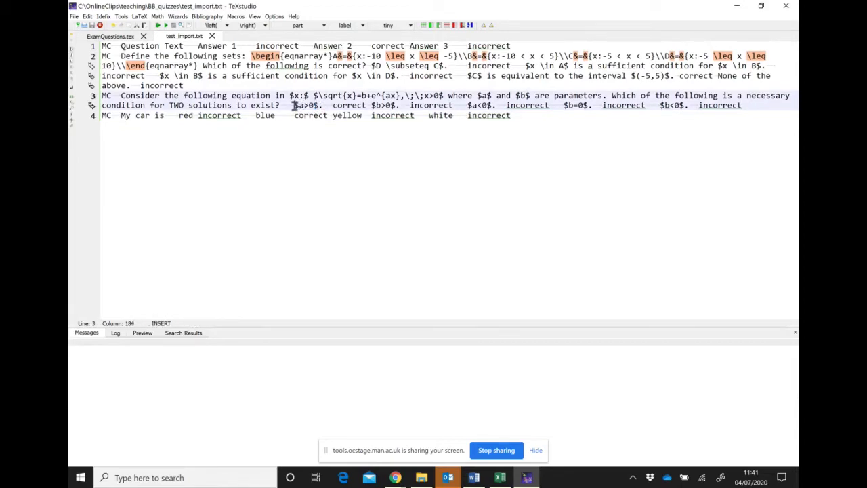
left_click_drag(296, 106, 299, 106)
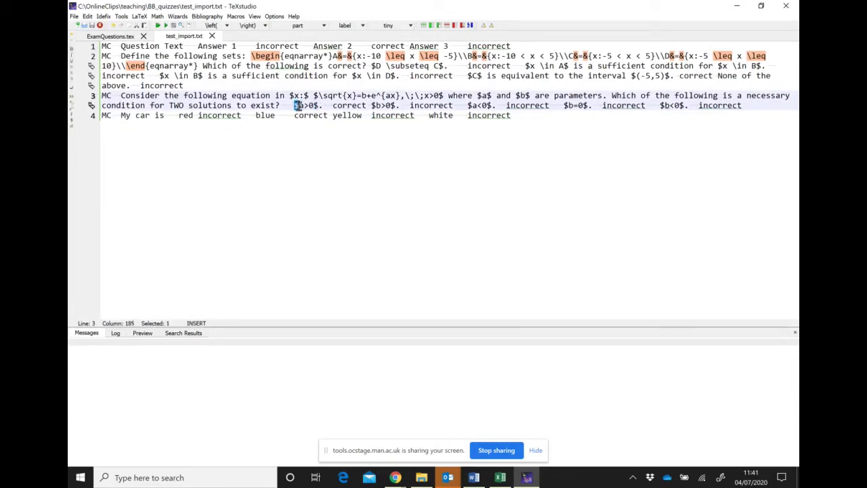
- Replace every $ with $$ throughout test_import.txt, continuing the replacement from the beginning of the document
left_click(303, 188)
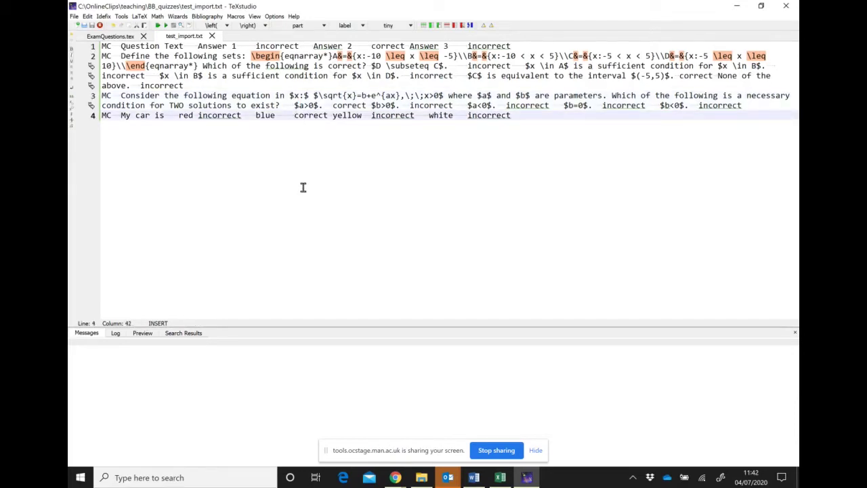
left_click(88, 18)
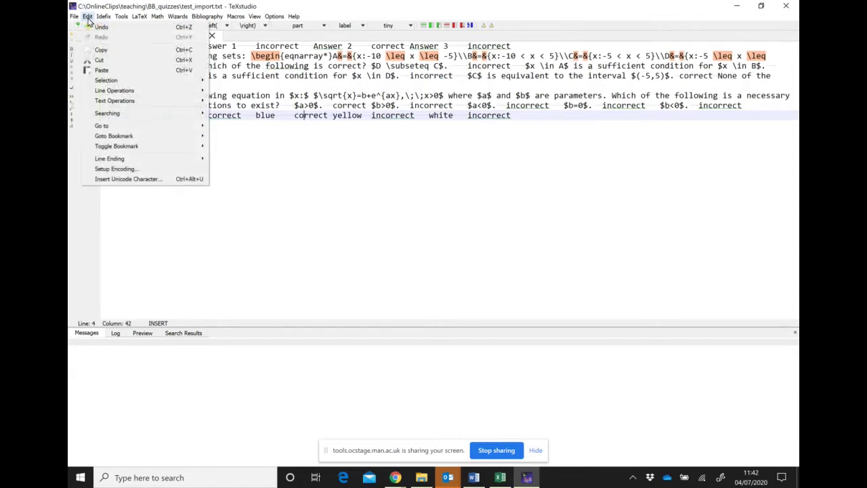
mouse_move(165, 85)
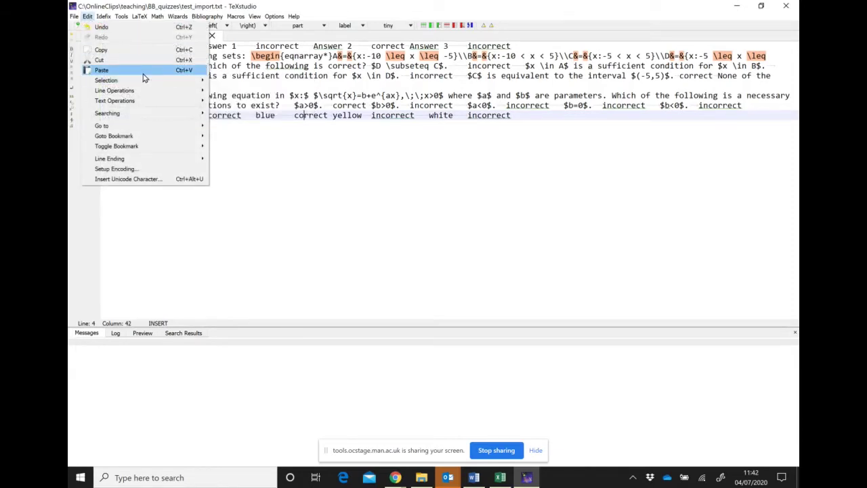
mouse_move(188, 119)
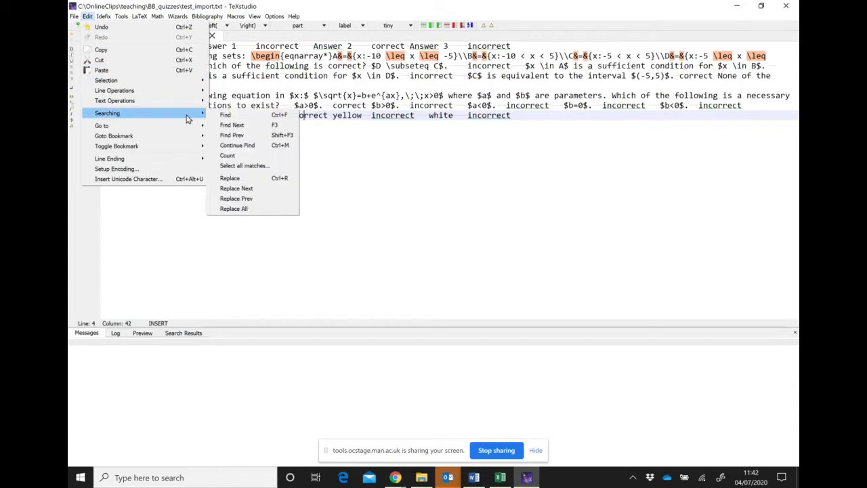
left_click(249, 179)
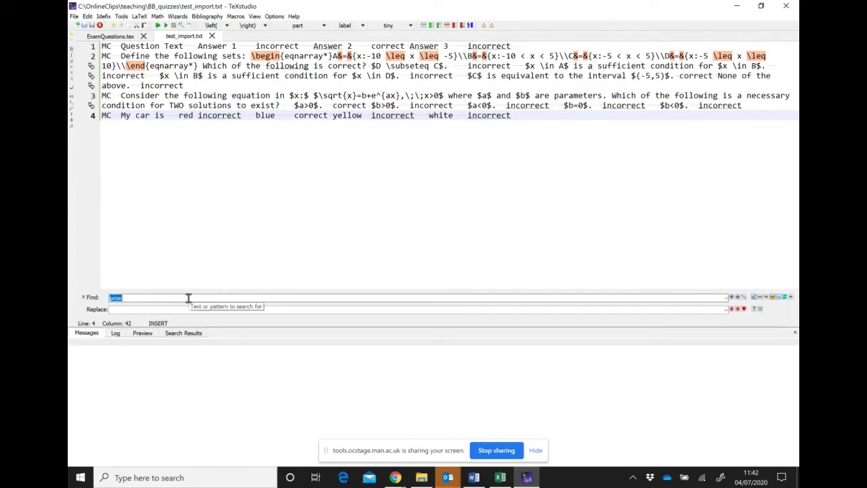
type("$")
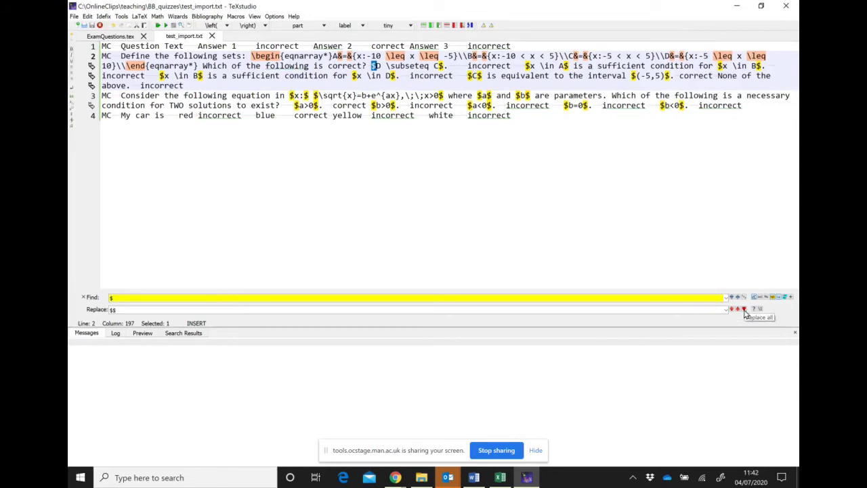
left_click(744, 310)
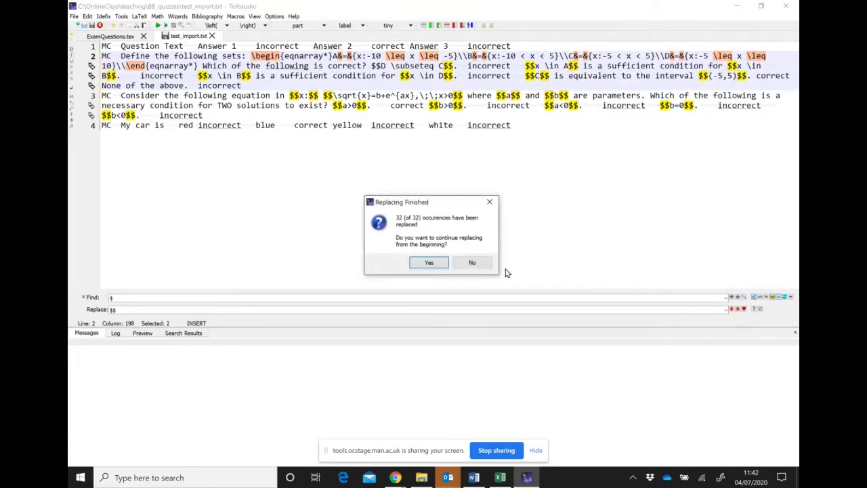
left_click(435, 264)
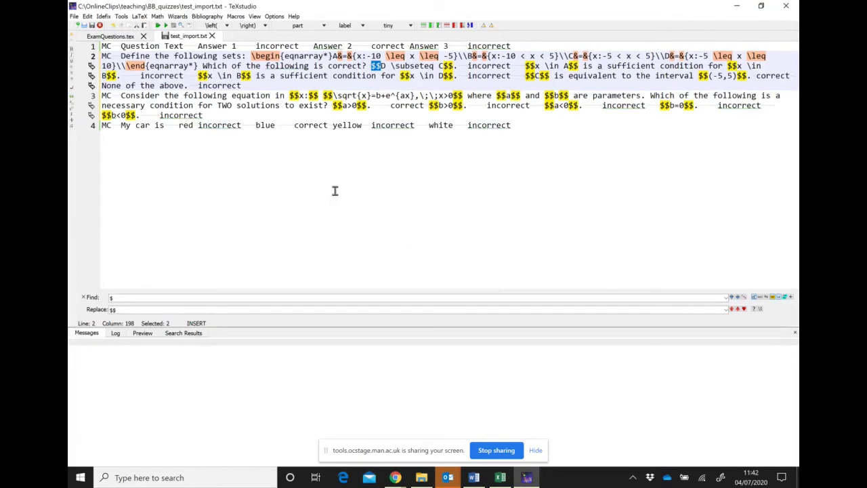
- Save test_import.txt with the doubled dollar signs
left_click(303, 165)
left_click(92, 27)
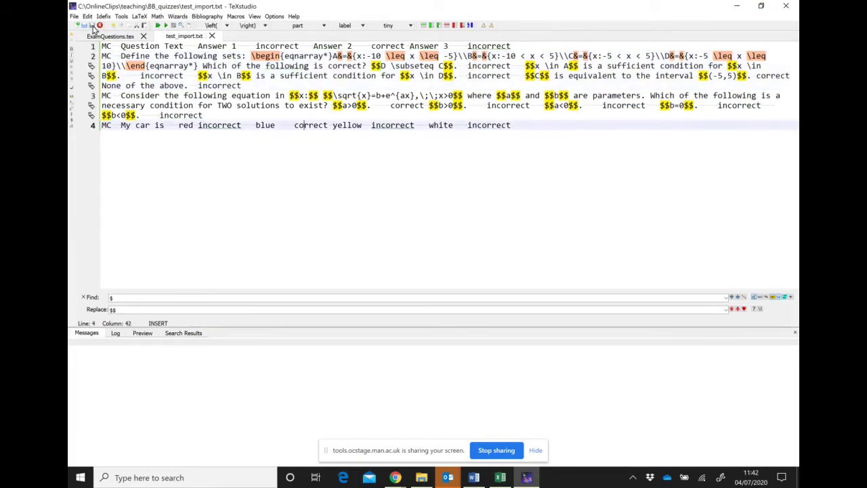
double_click(224, 230)
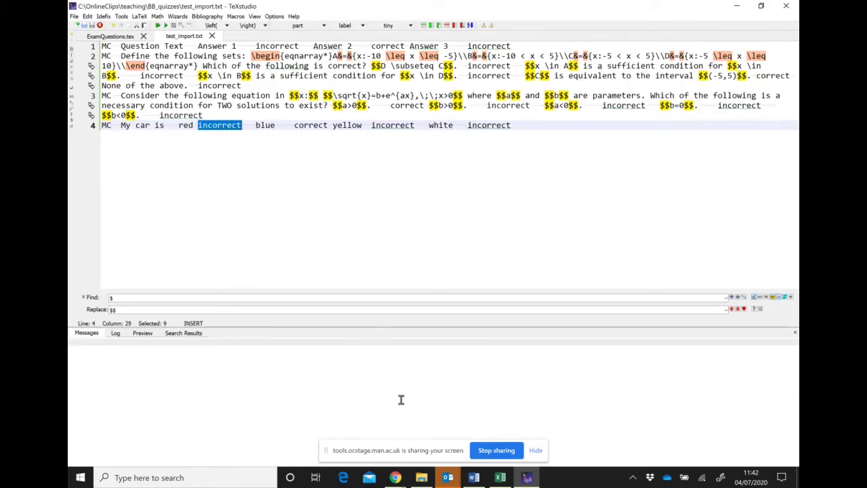
- Switch to the Blackboard test canvas in Chrome and open the question upload form for the test import test
mouse_move(398, 478)
left_click(337, 425)
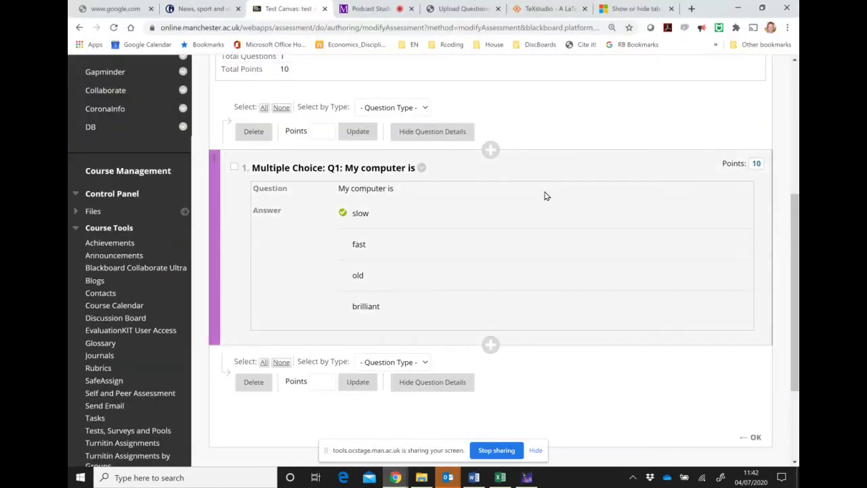
scroll(650, 191, "up", 3)
scroll(652, 192, "down", 3)
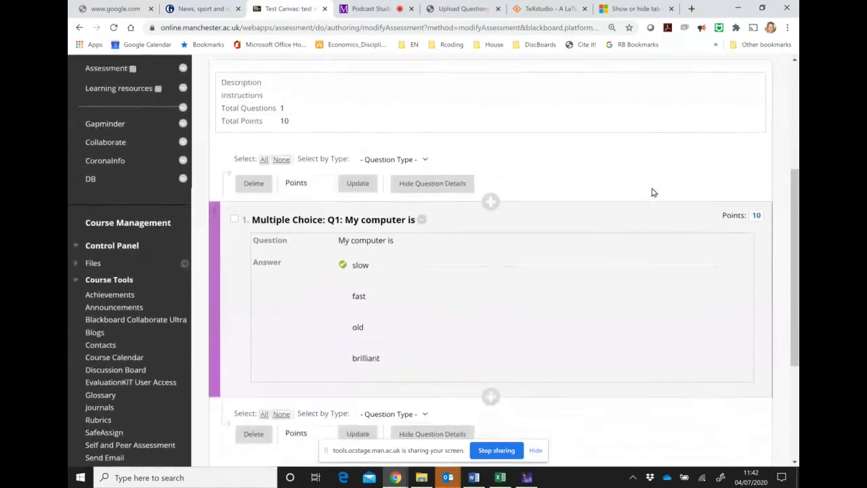
scroll(652, 193, "up", 3)
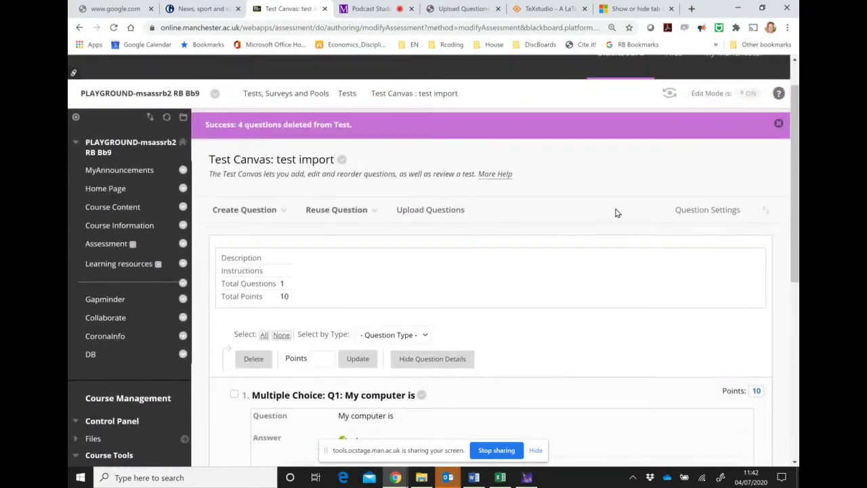
left_click(451, 215)
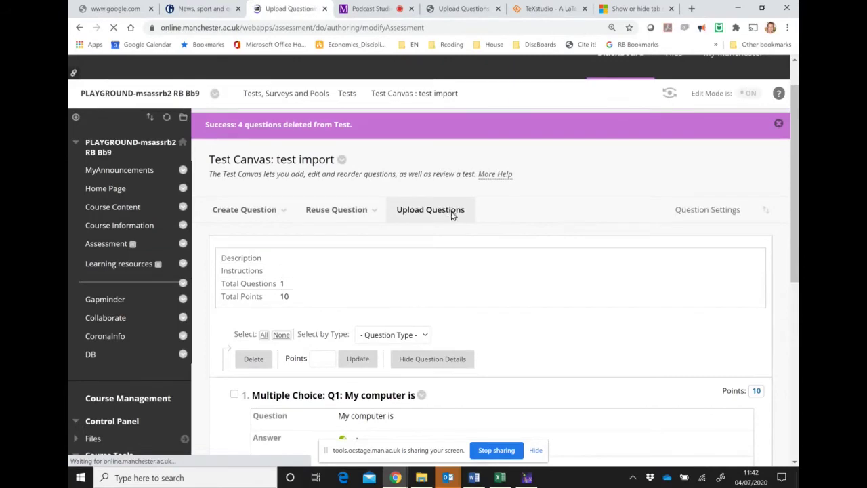
- Upload test_import.txt from the BB_quizzes folder to the test with 1 point per question
scroll(525, 256, "down", 3)
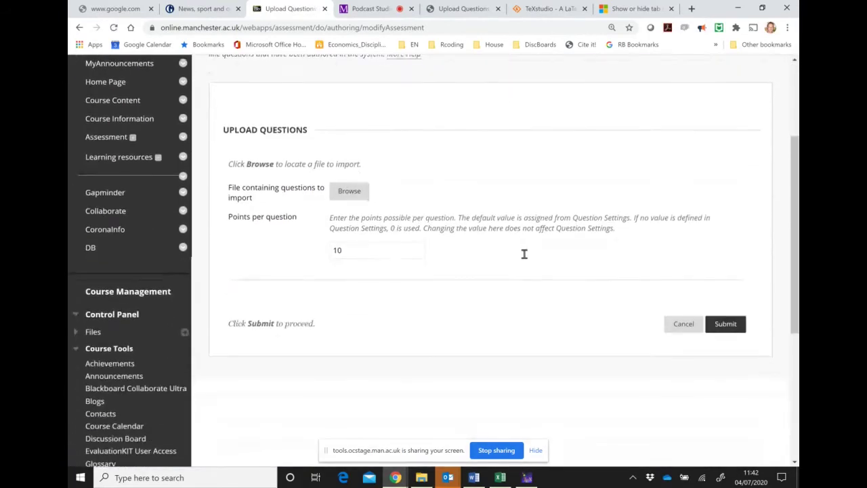
left_click(383, 255)
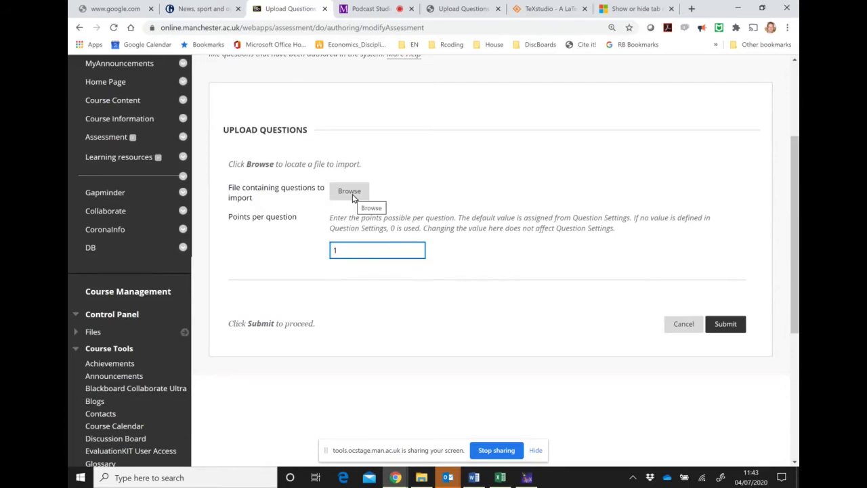
left_click(351, 196)
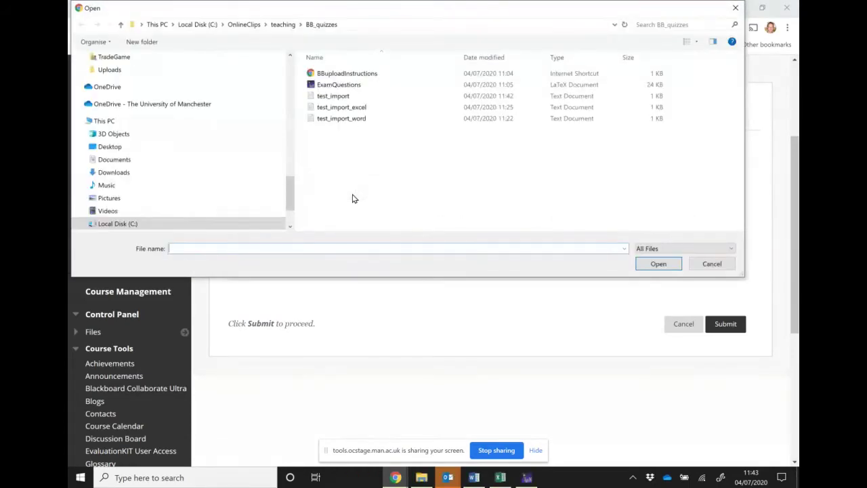
left_click(345, 99)
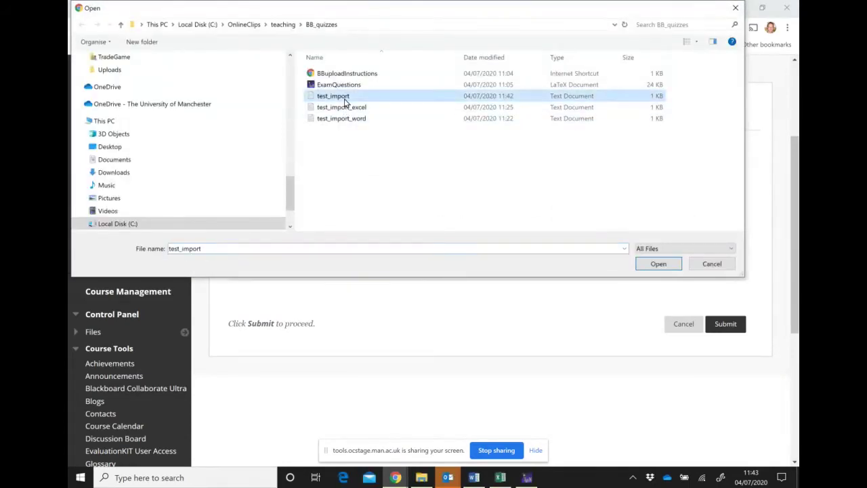
left_click(648, 267)
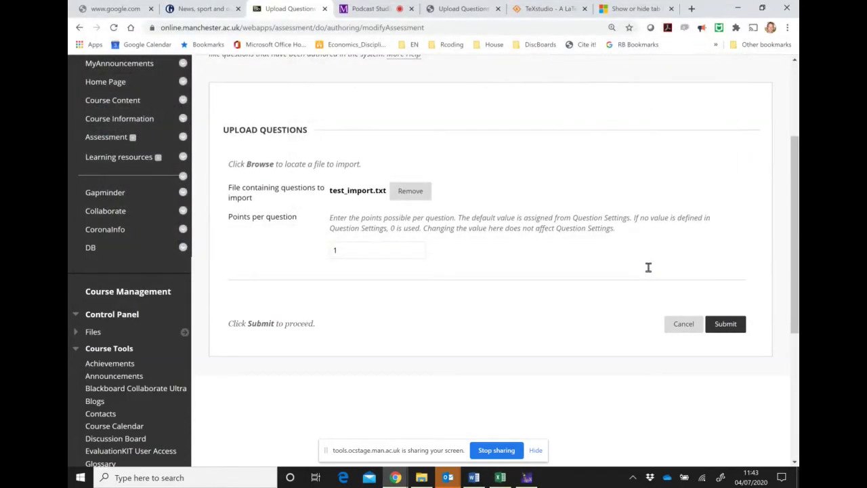
left_click(738, 331)
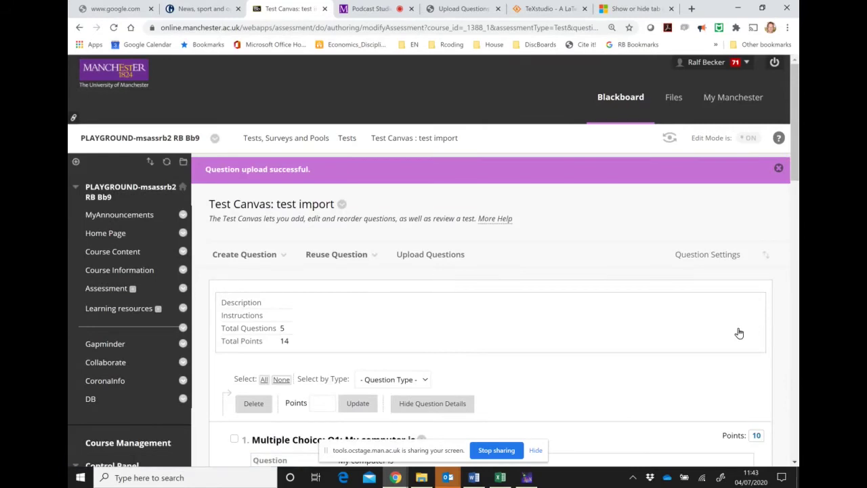
- Set the points of the "My computer is" question to 1
scroll(596, 270, "down", 3)
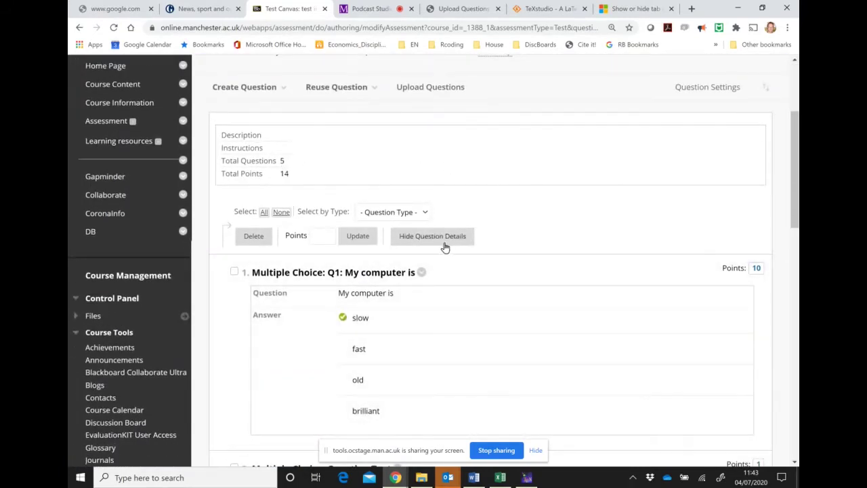
left_click(756, 267)
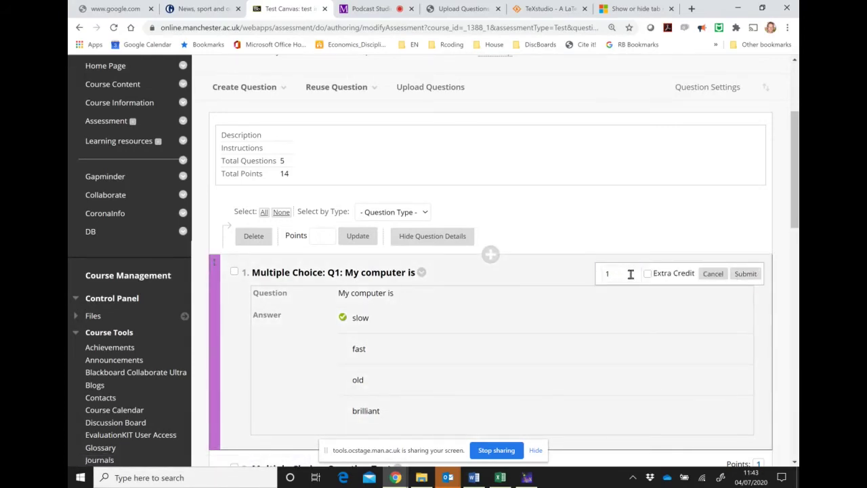
left_click(745, 274)
- Review the uploaded multiple-choice questions, their marked correct answers and the $$-enclosed formulas in questions 3 and 4
scroll(559, 201, "down", 2)
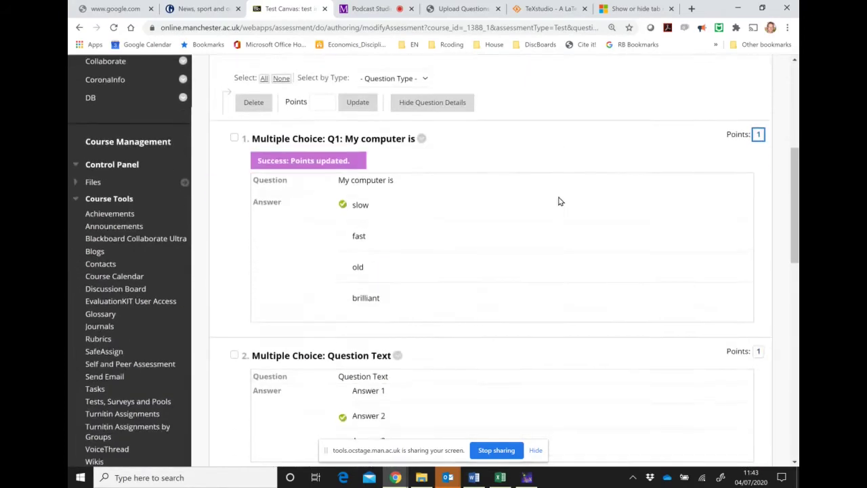
scroll(560, 201, "down", 6)
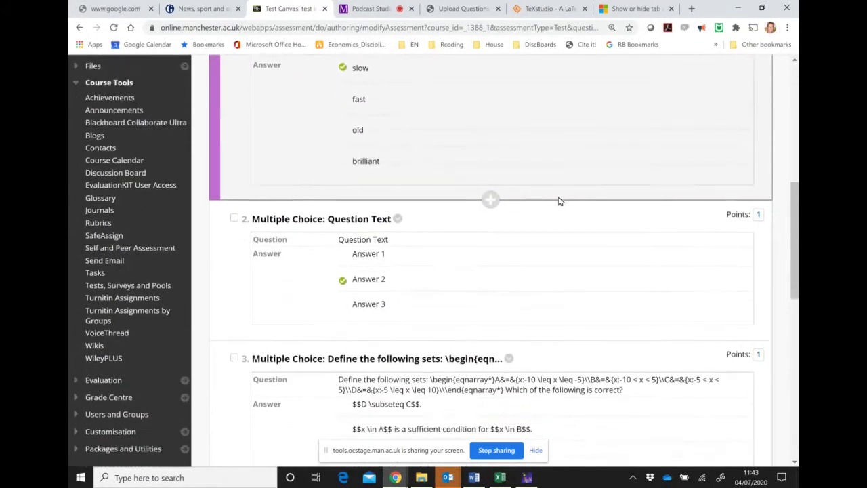
scroll(559, 201, "down", 4)
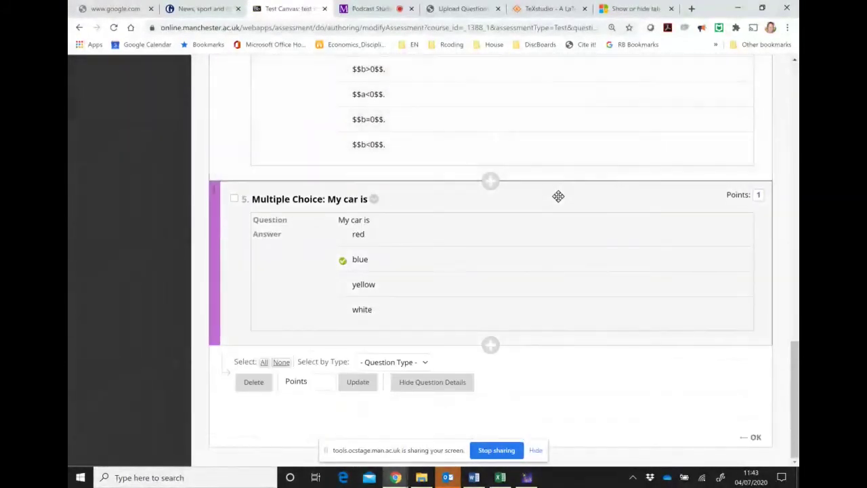
scroll(560, 199, "up", 3)
scroll(559, 199, "up", 4)
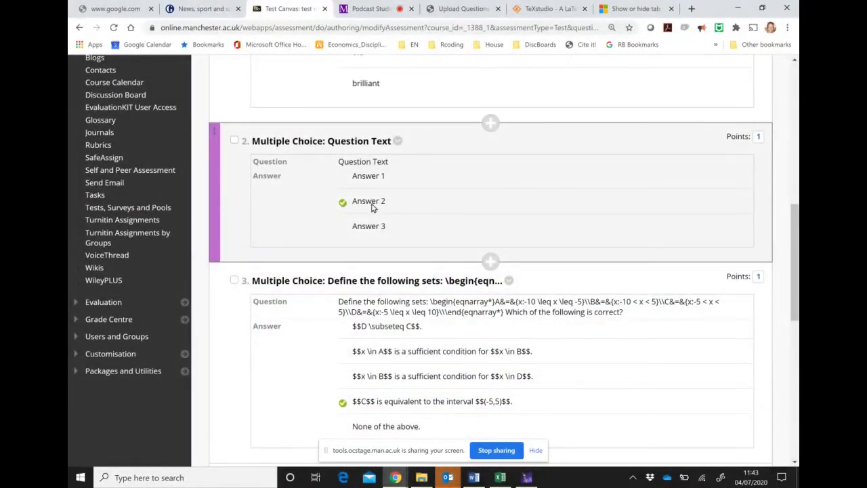
scroll(372, 208, "down", 10)
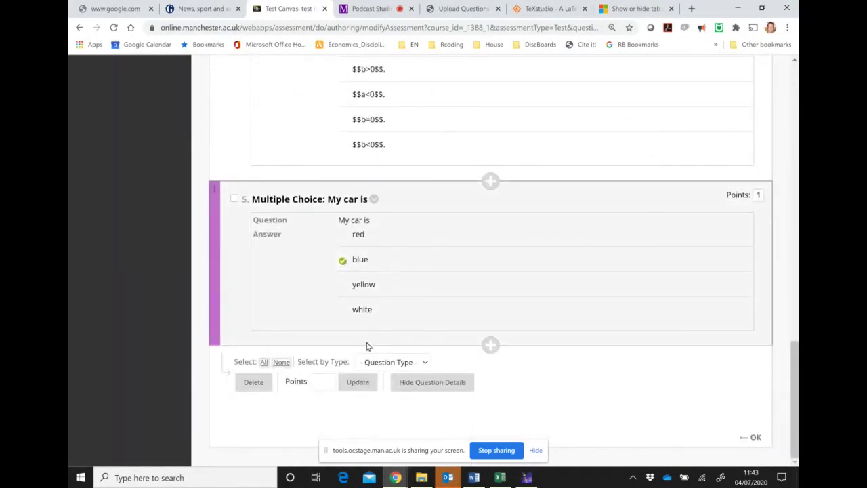
scroll(381, 351, "up", 3)
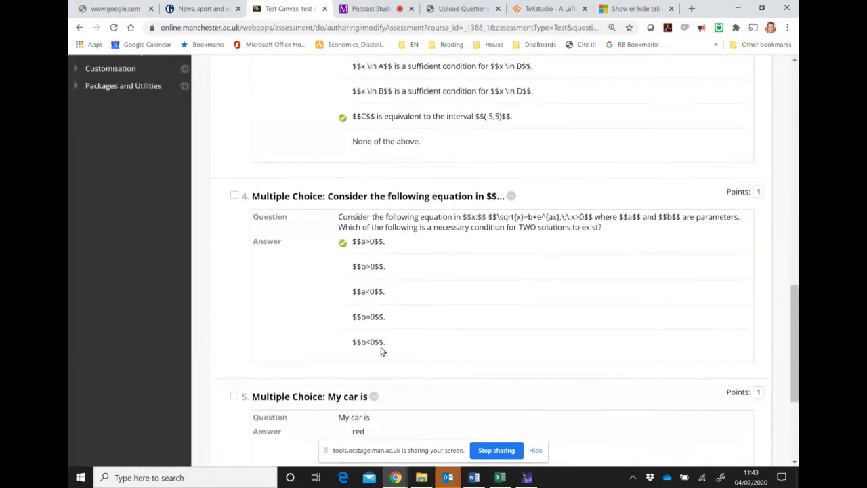
scroll(381, 350, "up", 2)
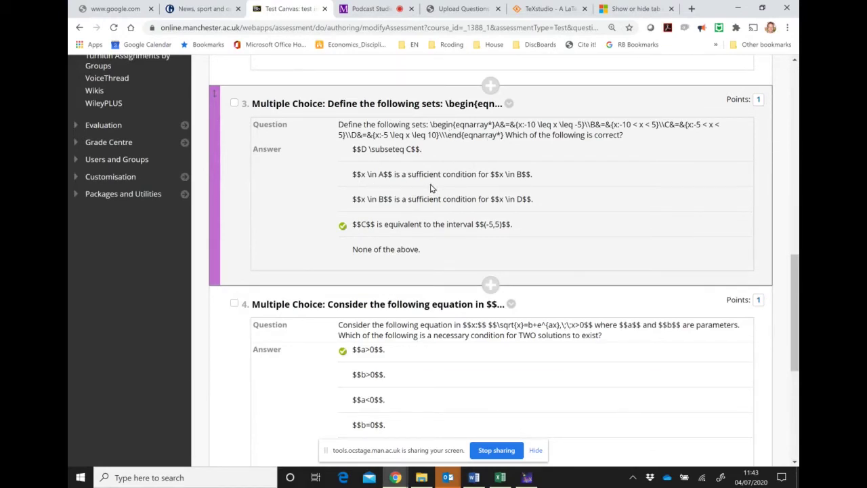
- Edit the "Define the following sets" question, give it the title Q2 and submit it
left_click(510, 106)
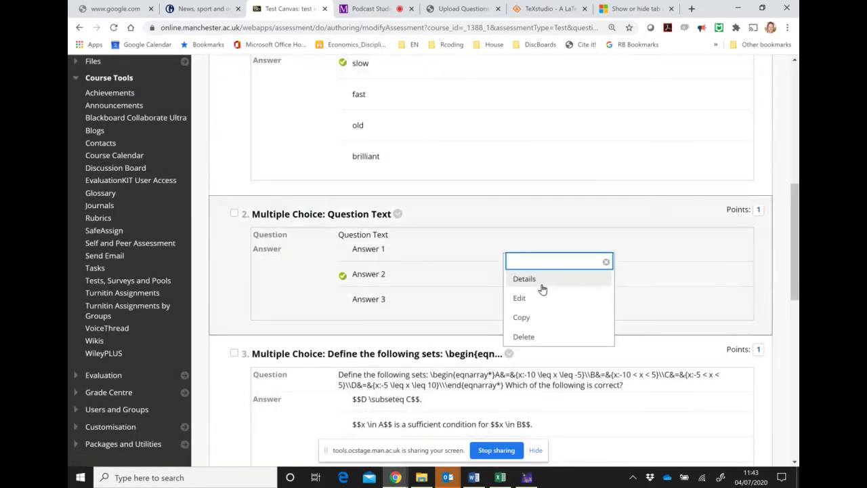
left_click(536, 299)
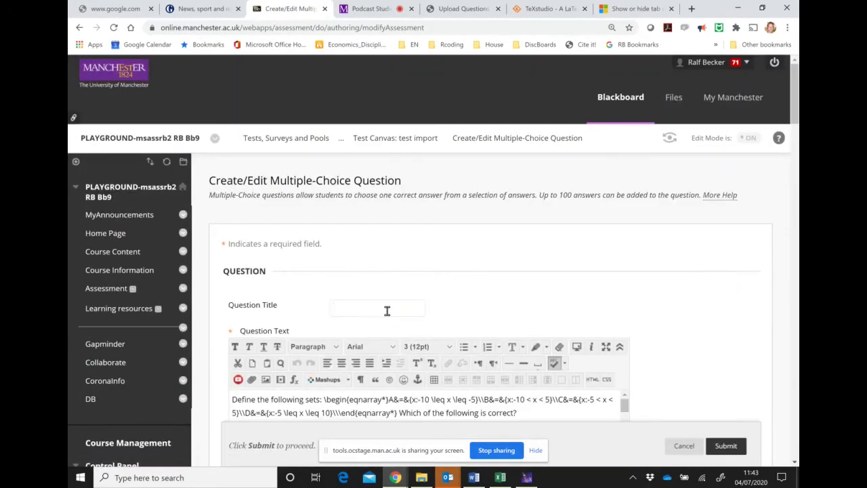
type("2")
left_click(734, 449)
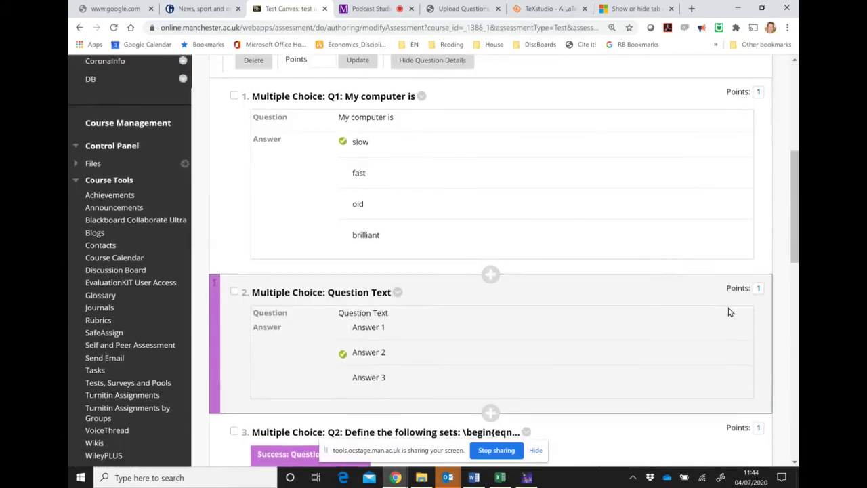
- Examine the formula rendering in the Q2 answers and the \begin{eqnarray*} code in its question text
scroll(728, 310, "down", 3)
scroll(730, 312, "down", 2)
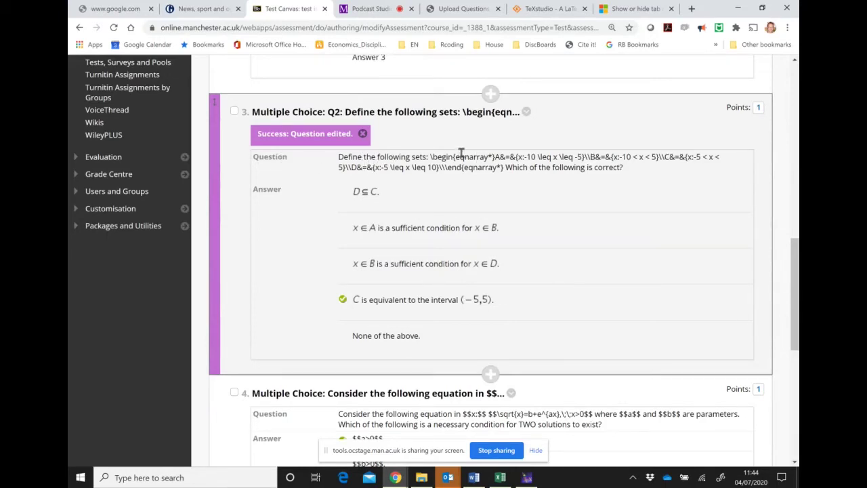
left_click_drag(429, 158, 495, 158)
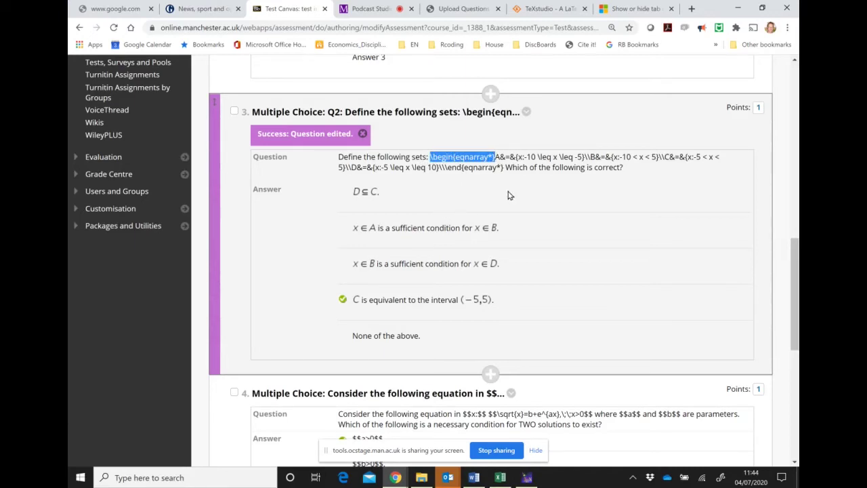
scroll(509, 195, "down", 1)
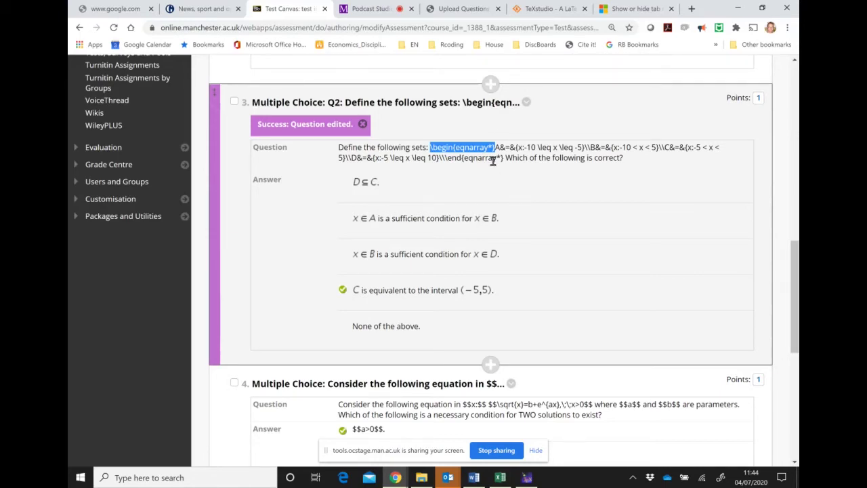
- Edit the "Consider the following equation" question, give it the title Q3 and submit it
scroll(494, 168, "down", 3)
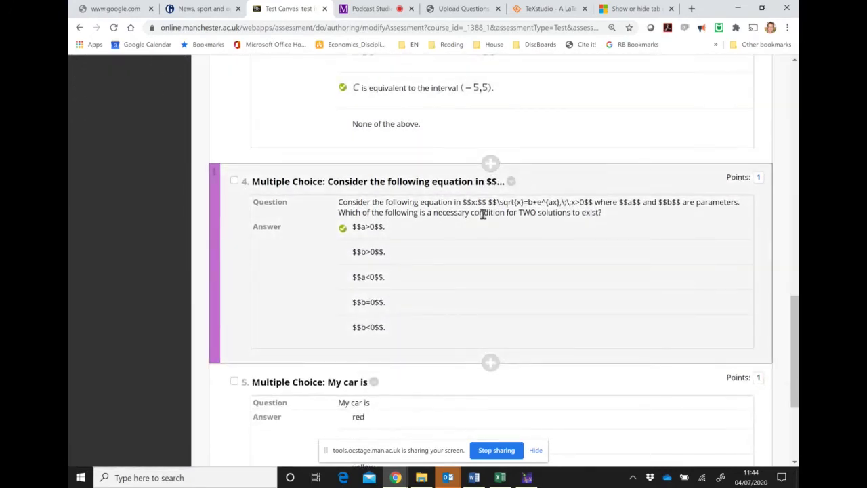
left_click(511, 183)
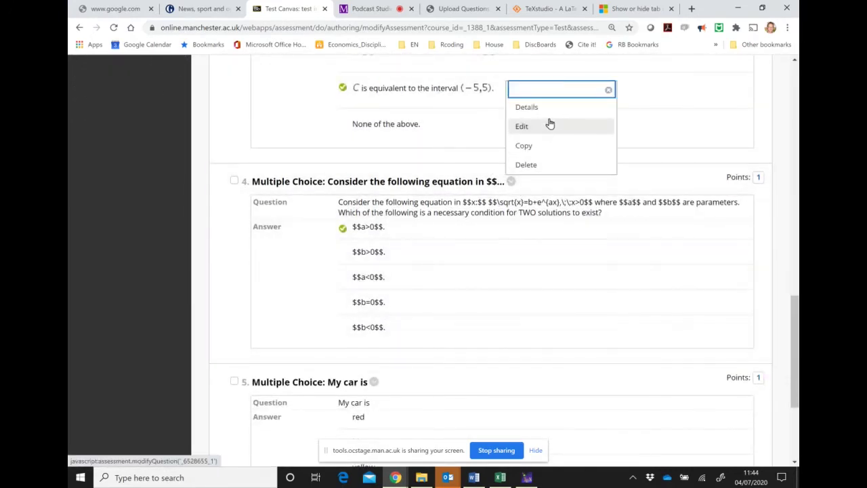
left_click(548, 125)
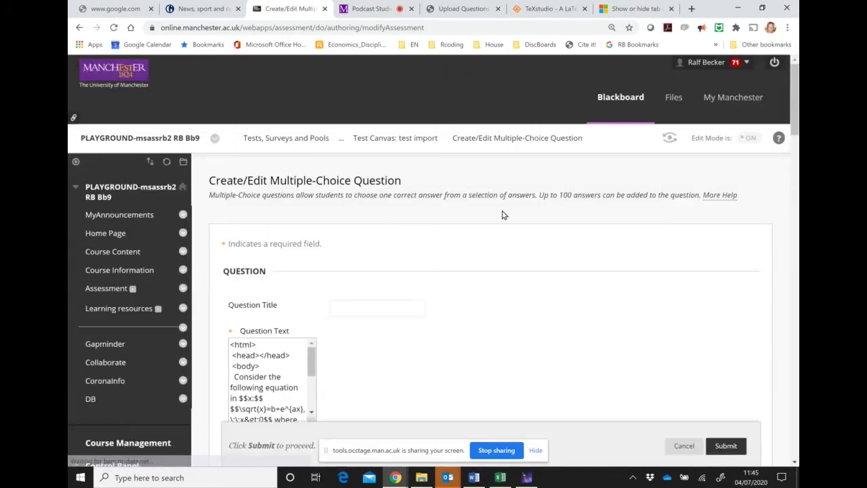
left_click(401, 310)
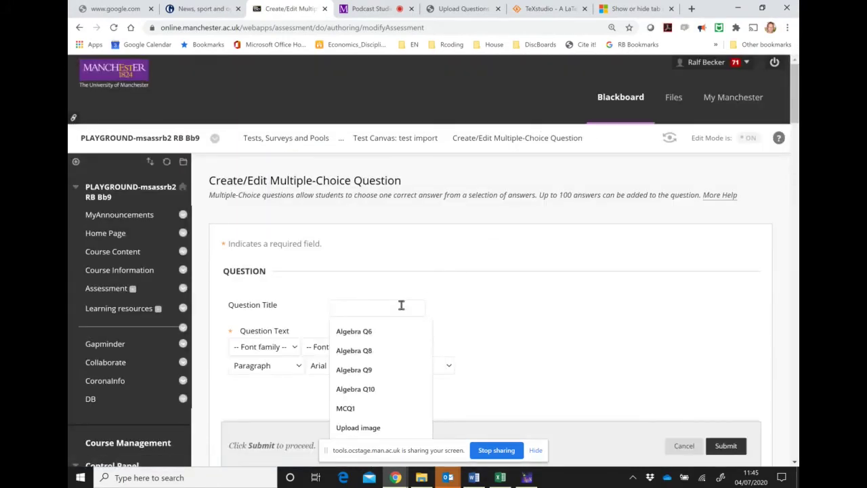
type("Q3")
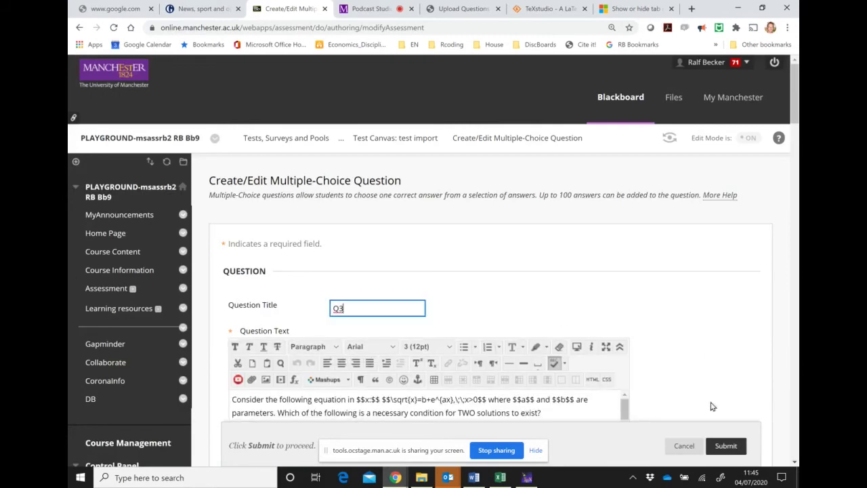
left_click(726, 447)
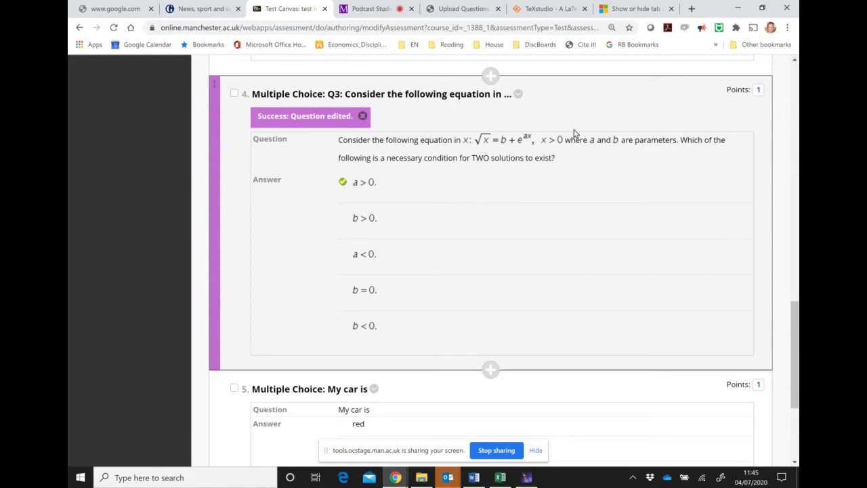
- Review the Q3 answers and the "My car is" question, and look over their source entries in test_import.txt and the test_import_word document
scroll(551, 245, "down", 2)
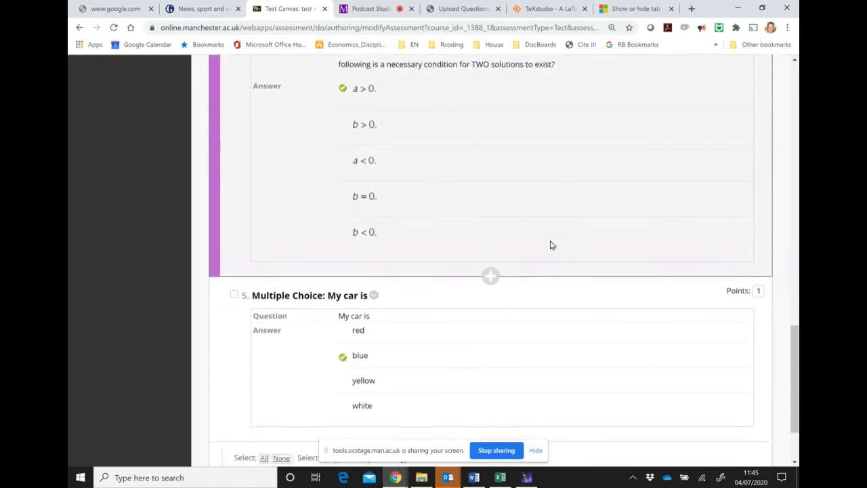
scroll(551, 245, "down", 2)
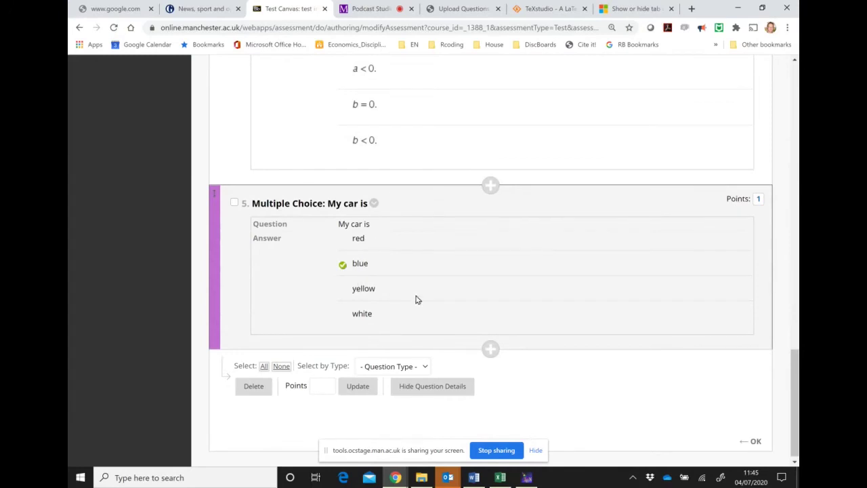
scroll(434, 308, "up", 1)
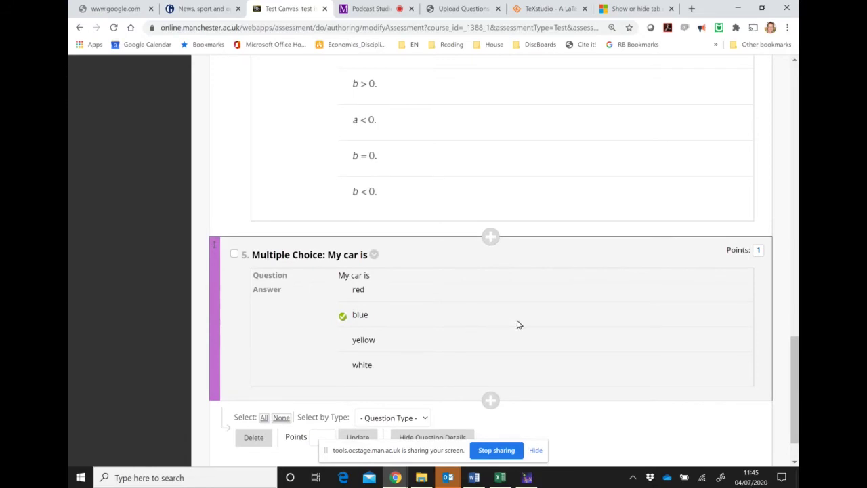
left_click(532, 480)
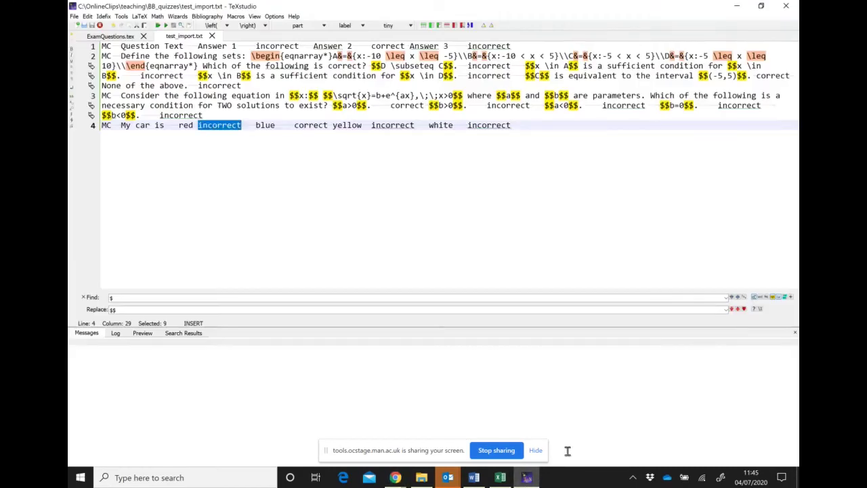
left_click(478, 237)
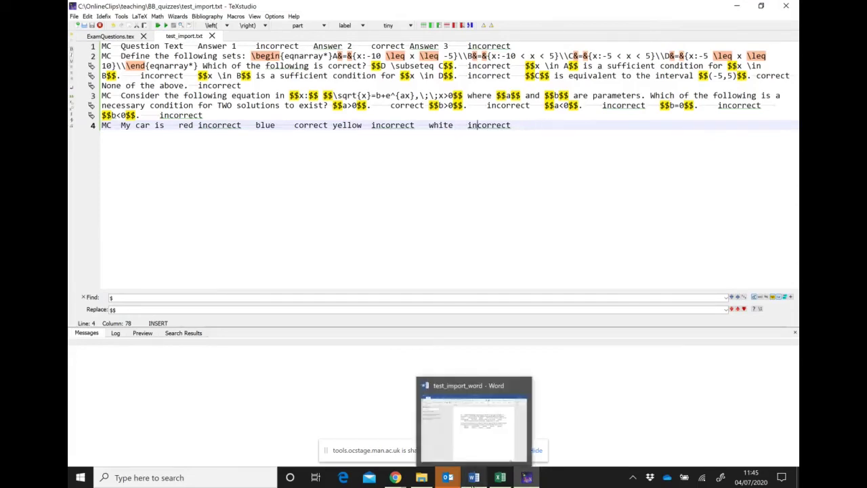
left_click(474, 477)
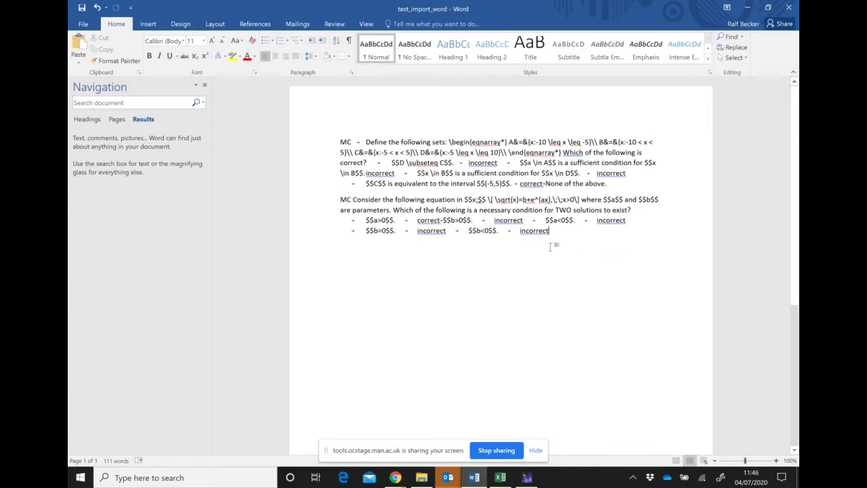
- Copy all four MC entries from test_import.txt in TeXstudio and replace the whole content of the test_import_word document in Word with them
left_click(527, 477)
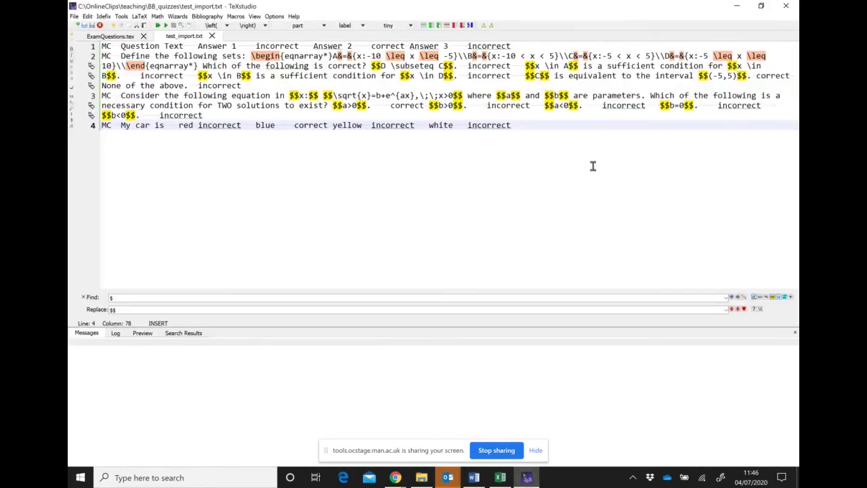
left_click_drag(593, 166, 78, 57)
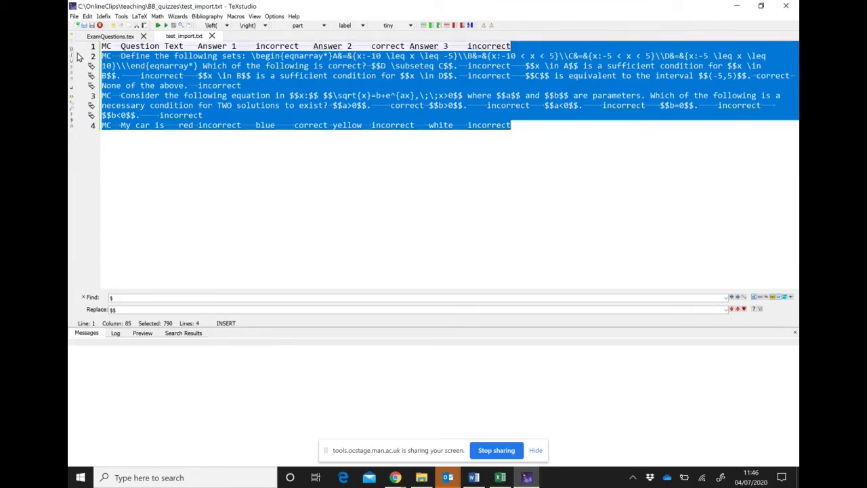
key("shift+Left")
key("shift+Left")
key("shift+Left")
key("shift+Left")
key("shift+Left")
key("shift+Left")
key("shift+Left")
key("shift+Left")
key("shift+Left")
key("shift+Left")
key("shift+Left")
key("shift+Left")
key("shift+Left")
key("shift+Left")
key("shift+Left")
key("shift+Left")
key("shift+Left")
key("shift+Left")
key("shift+Left")
key("shift+Left")
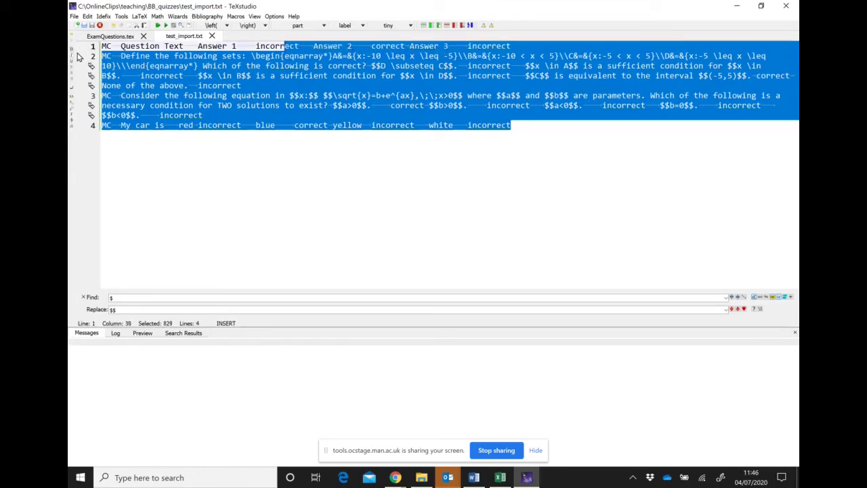
key("shift+Left")
key("shift+Left")
key("shift+Left")
key("shift+Left")
key("shift+Left")
key("shift+Left")
key("shift+Left")
key("shift+Left")
key("shift+Left")
key("shift+Left")
key("shift+Left")
key("shift+Left")
key("shift+Left")
key("shift+Left")
key("shift+Left")
key("shift+Left")
key("shift+Left")
key("shift+Left")
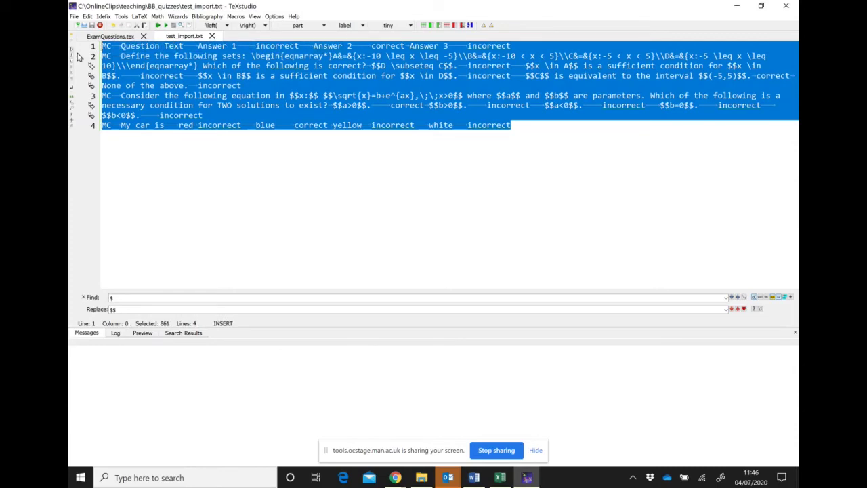
left_click(473, 476)
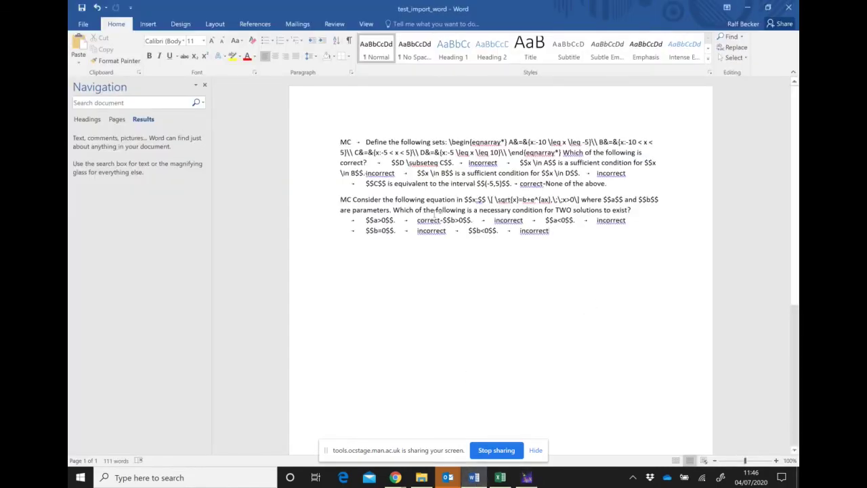
key("ctrl+a")
key("ctrl+v")
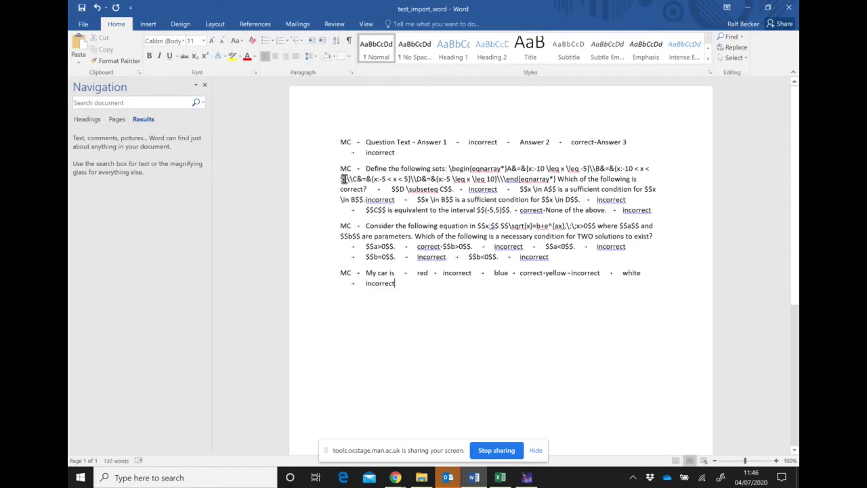
- Enlarge the document and examine the tab characters separating the fields of the first MC entry
scroll(305, 396, "up", 5)
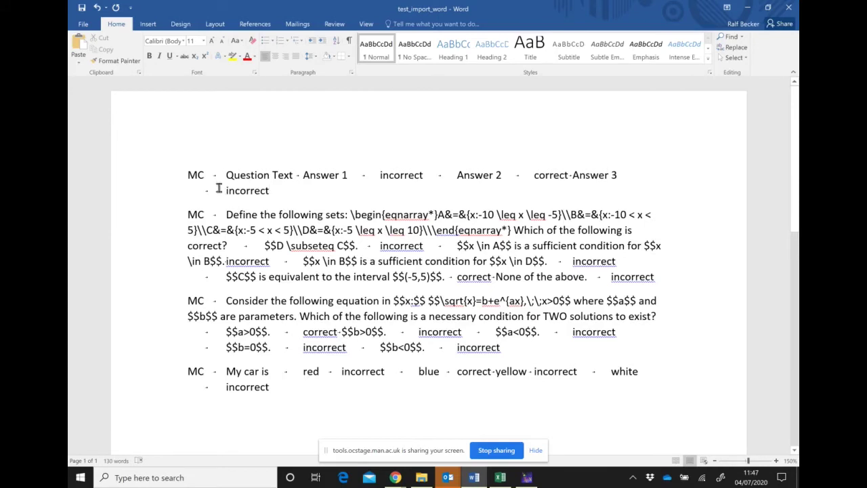
left_click_drag(226, 175, 218, 194)
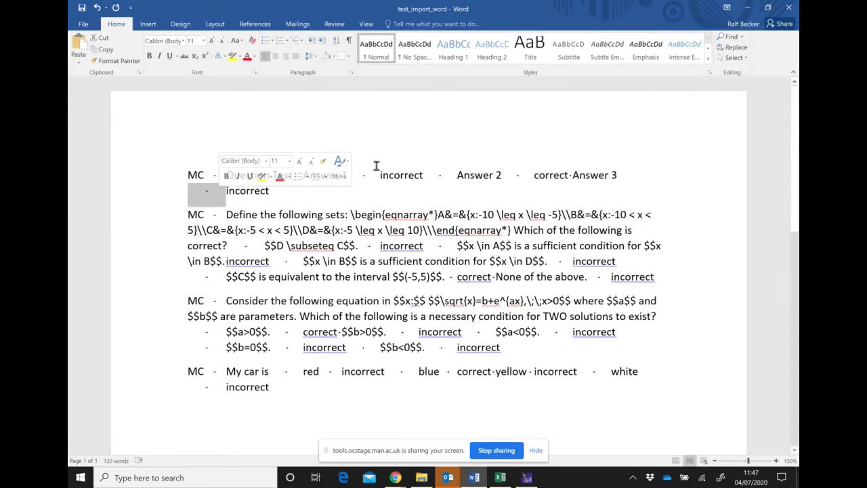
left_click_drag(379, 175, 354, 176)
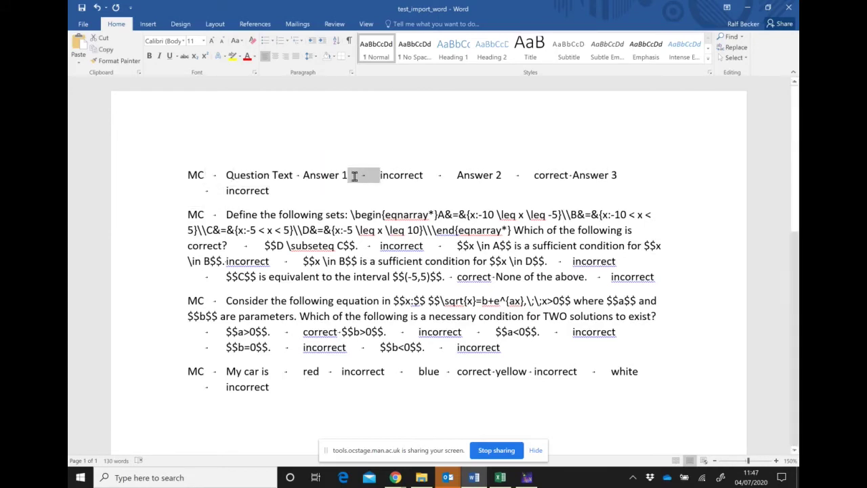
left_click_drag(424, 175, 463, 184)
left_click(451, 186)
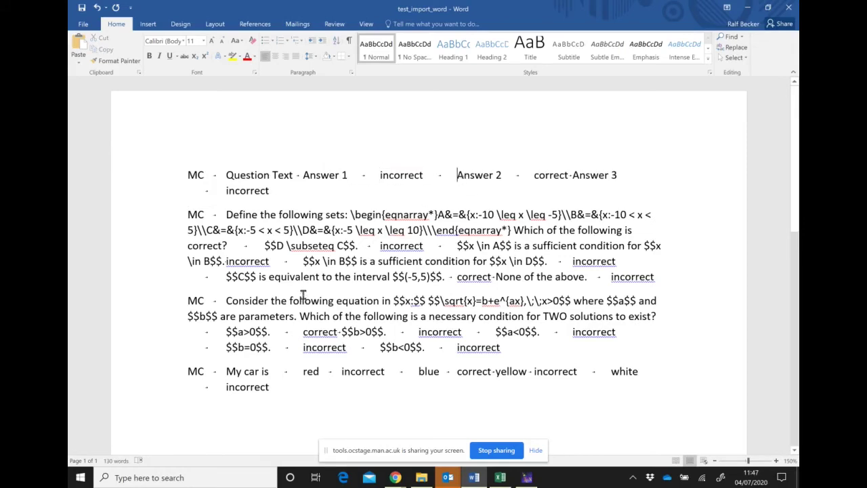
- Check in the display options that tab characters are always shown as formatting marks, and accept the options
left_click(87, 23)
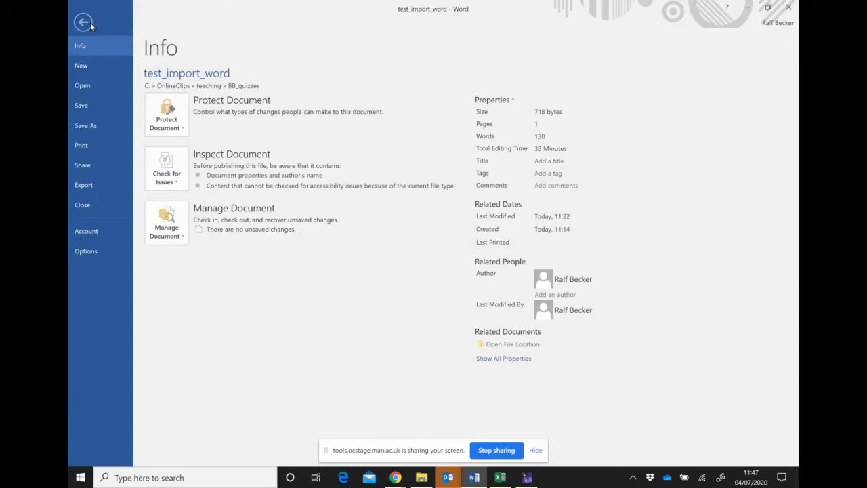
left_click(86, 251)
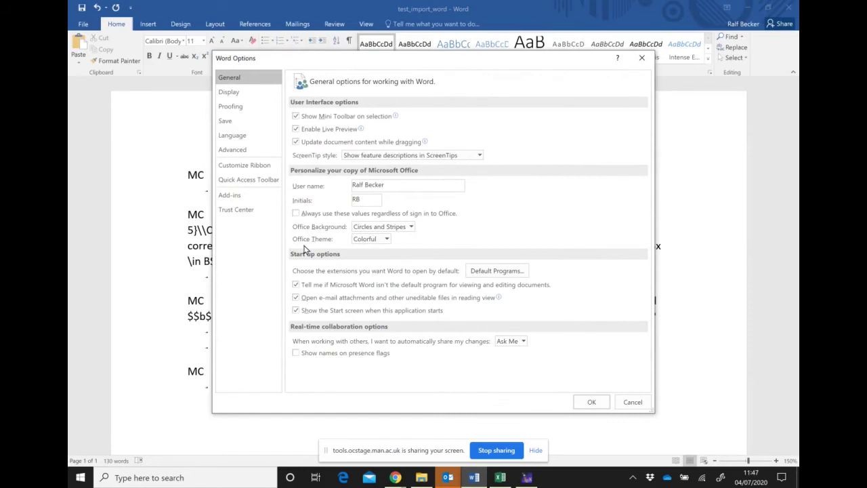
left_click(238, 95)
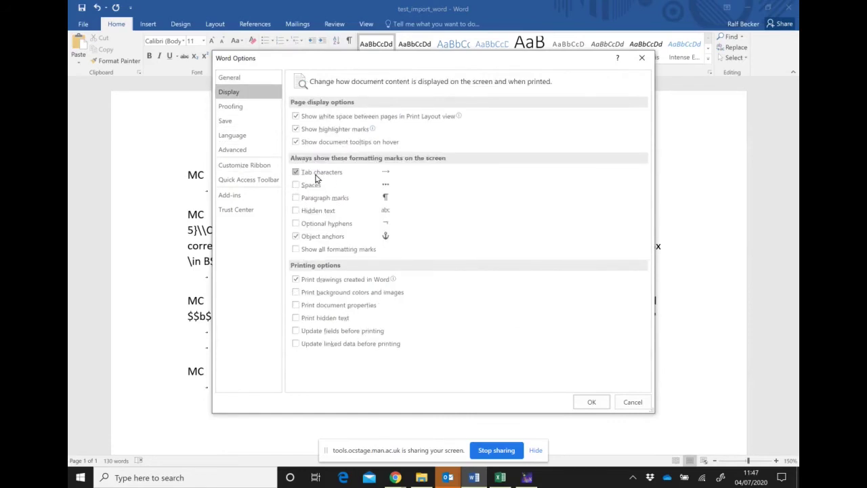
left_click(295, 174)
left_click(296, 173)
left_click(591, 402)
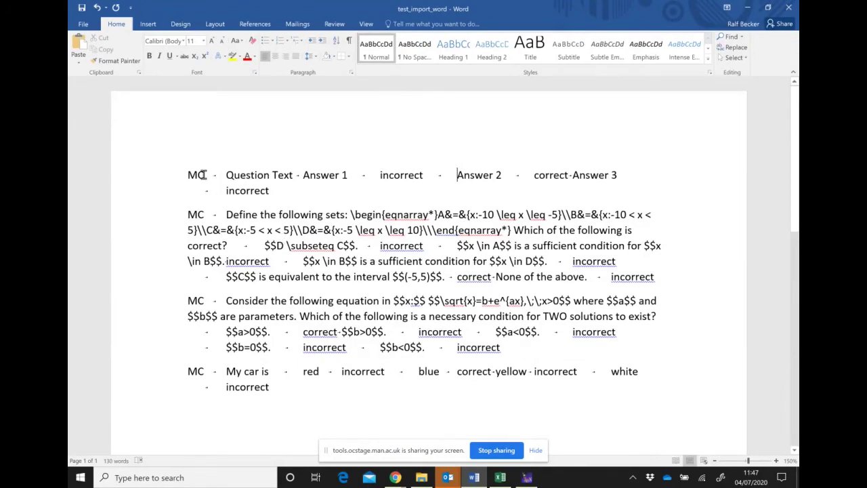
- Save the document as Plain Text named test_import_word.txt in the BB_quizzes folder with Windows (Default) encoding
left_click(83, 25)
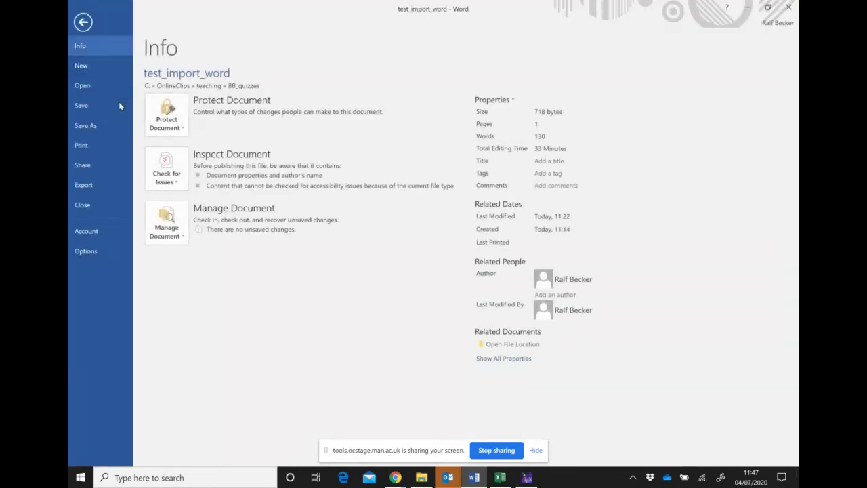
left_click(110, 125)
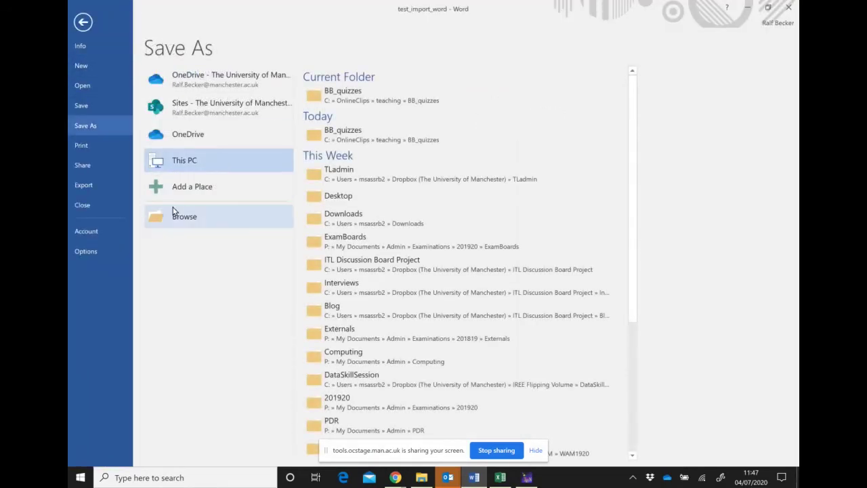
left_click(350, 91)
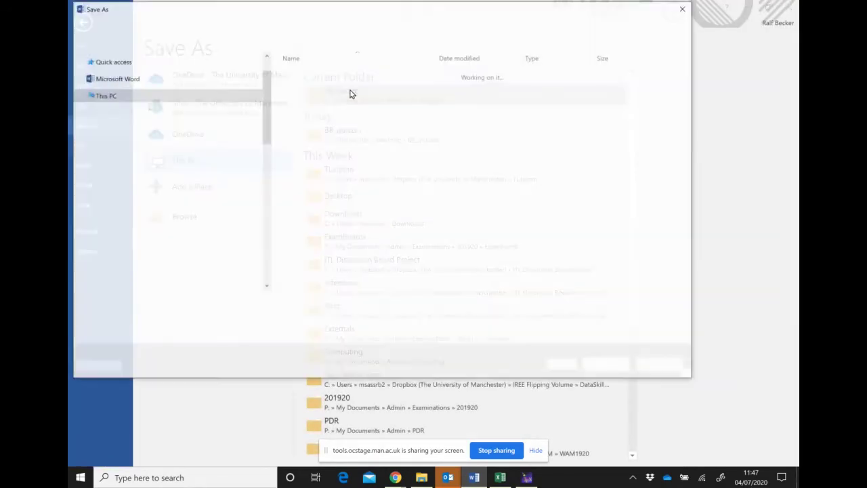
left_click(227, 314)
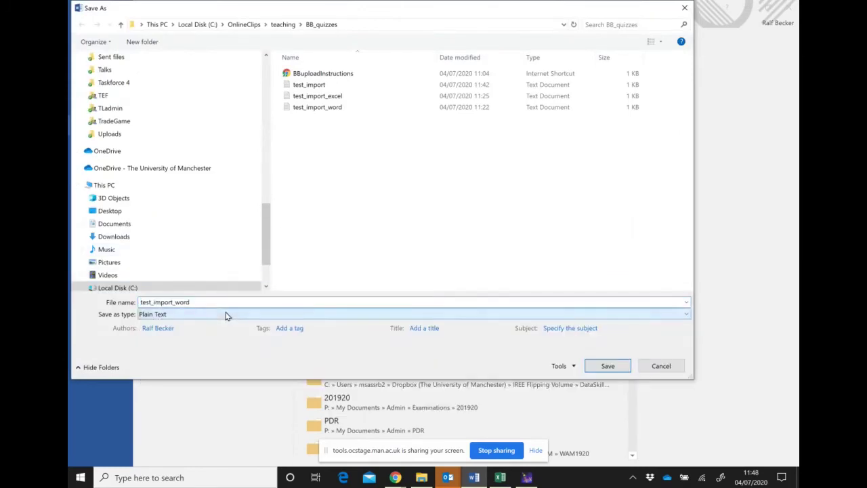
left_click(157, 427)
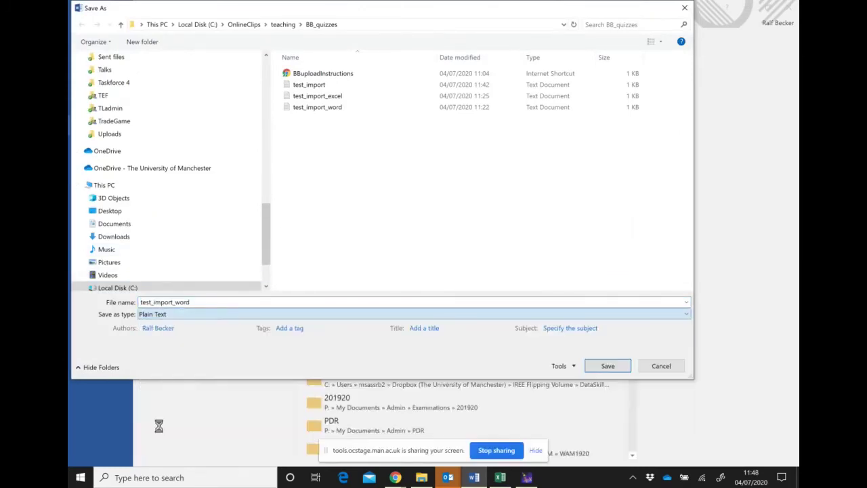
double_click(210, 302)
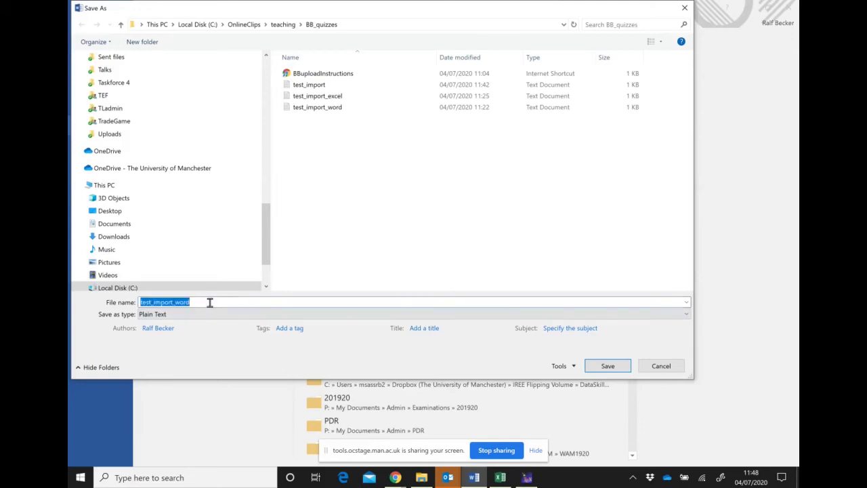
left_click(210, 302)
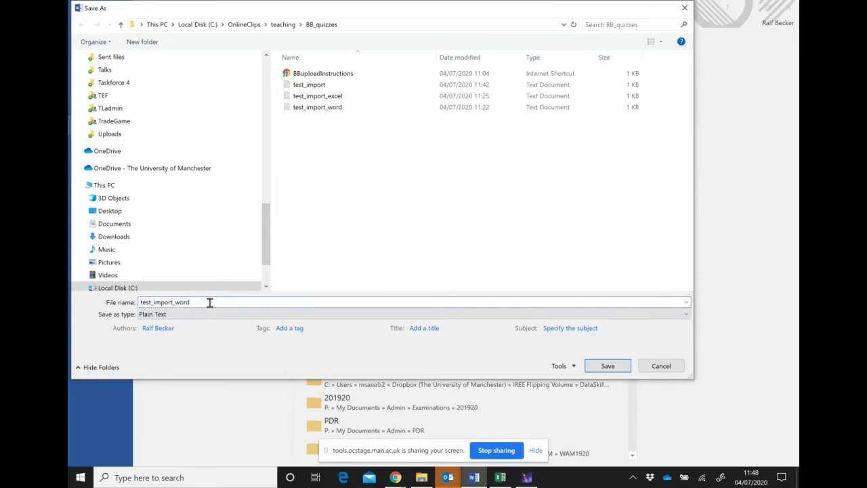
type(".txt")
left_click(610, 366)
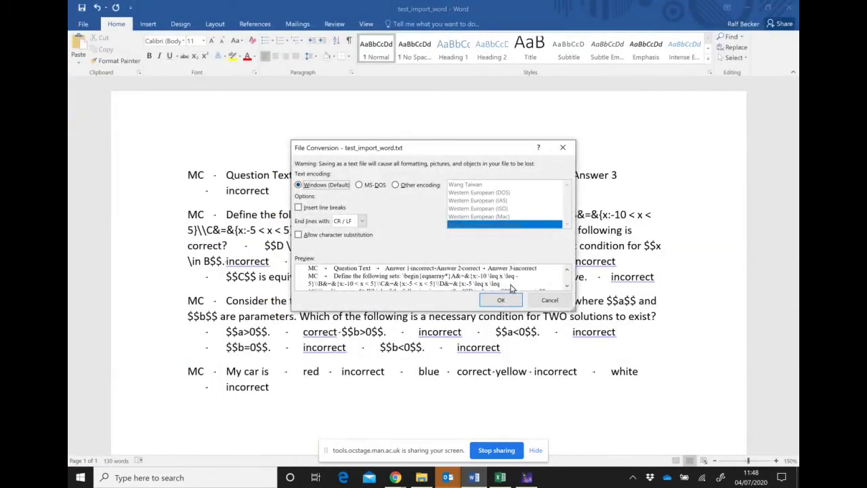
left_click(505, 300)
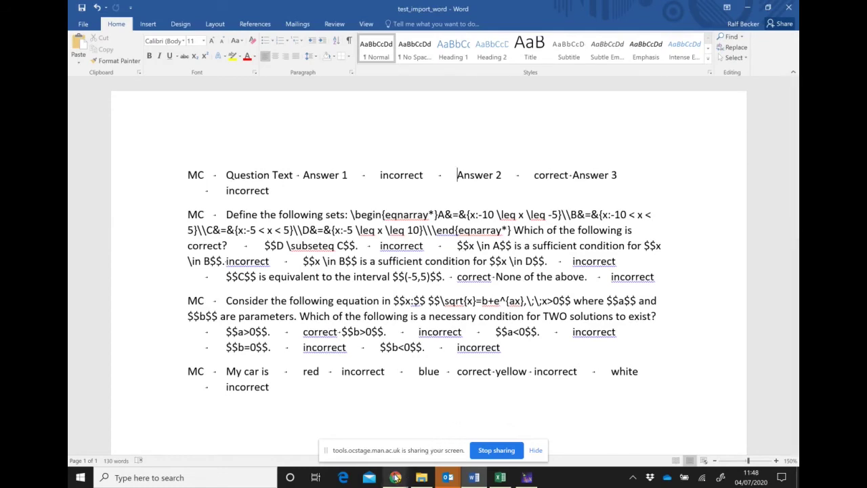
- Switch to the Blackboard test canvas for test import in Chrome and return to the start of the page
mouse_move(395, 477)
left_click(336, 424)
scroll(354, 271, "up", 15)
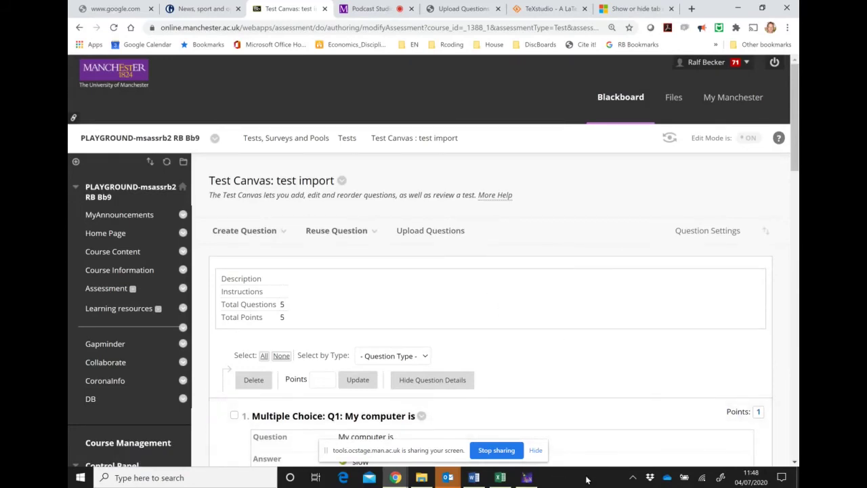
- Switch to the test_import_excel workbook in Excel, enlarge the sheet to 160%, and examine the MC markers and question texts in columns A and B
left_click(501, 478)
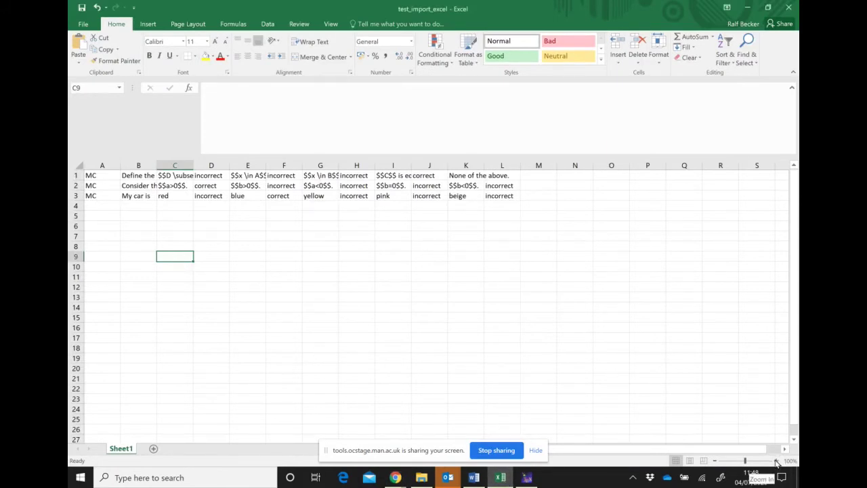
left_click(777, 462)
left_click(776, 462)
left_click(777, 462)
left_click(777, 462)
left_click(776, 462)
left_click(776, 462)
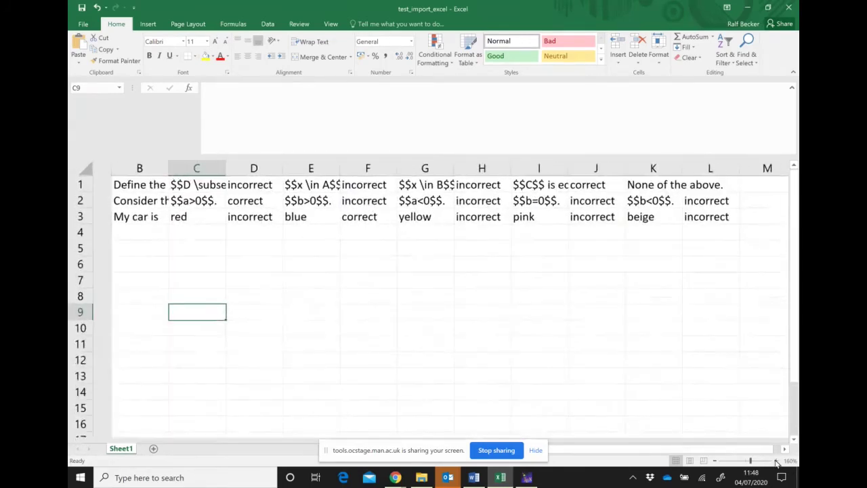
left_click_drag(733, 452, 673, 459)
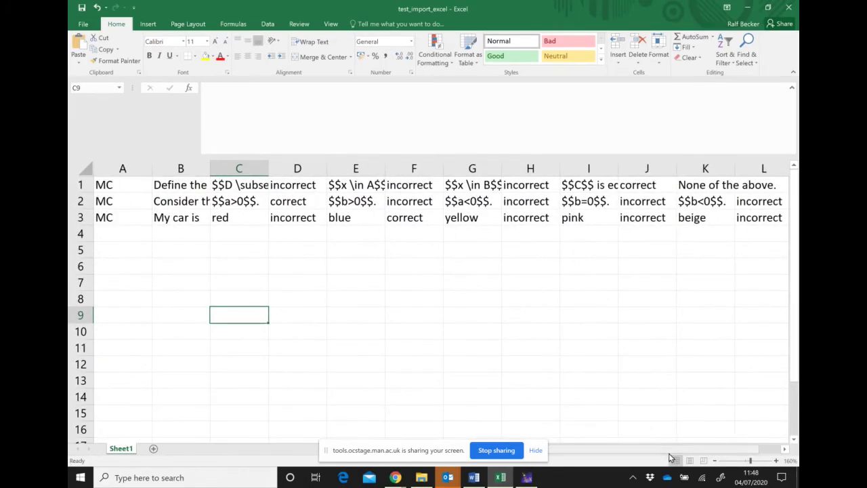
left_click(127, 185)
left_click(128, 200)
left_click(130, 217)
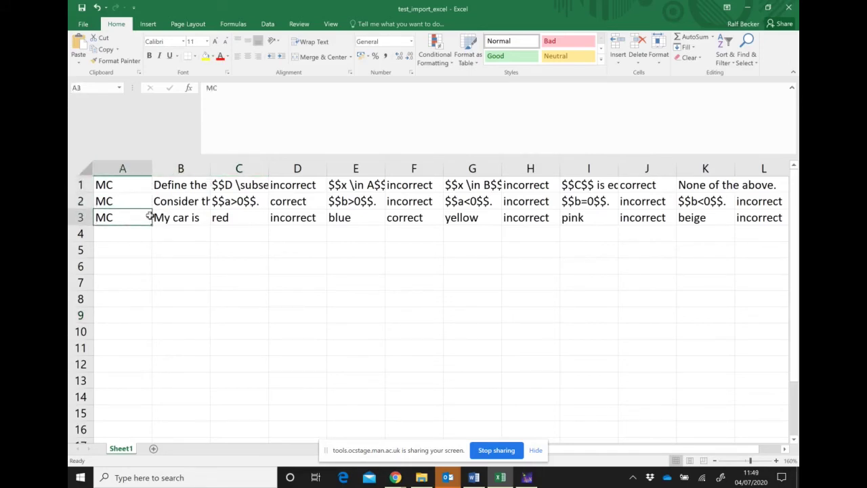
left_click(180, 187)
left_click(184, 201)
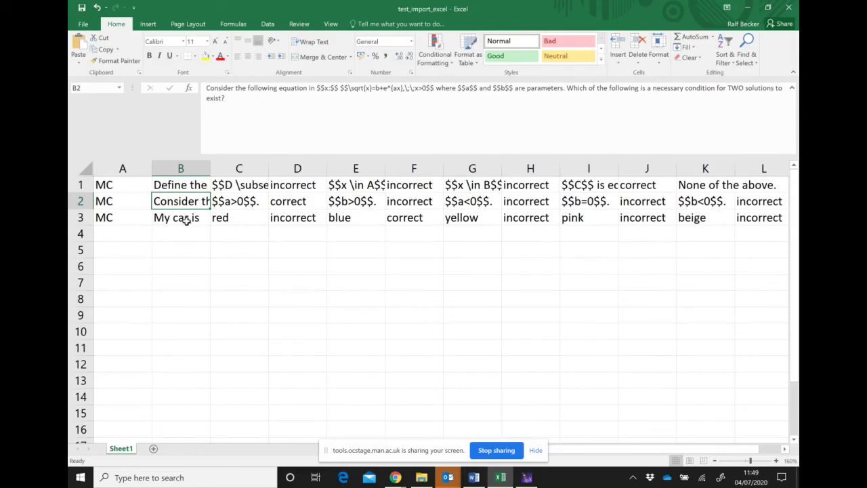
left_click(186, 220)
- Examine the alternating answer and correct/incorrect cells in columns C to F for all three questions, and shrink the formula bar
left_click(240, 187)
left_click(244, 205)
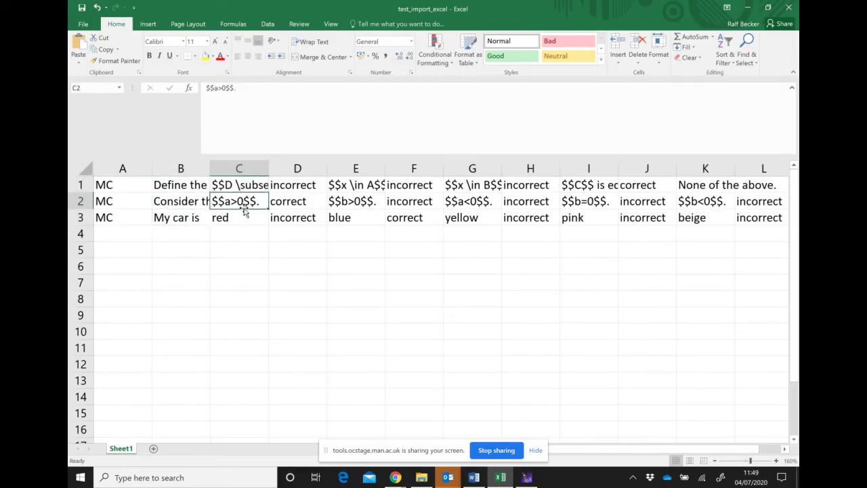
left_click(242, 219)
left_click(290, 183)
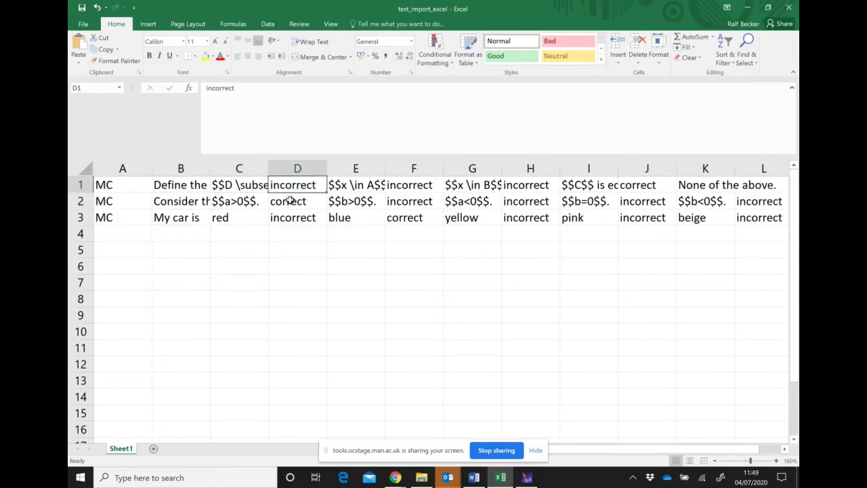
left_click(290, 200)
left_click(292, 219)
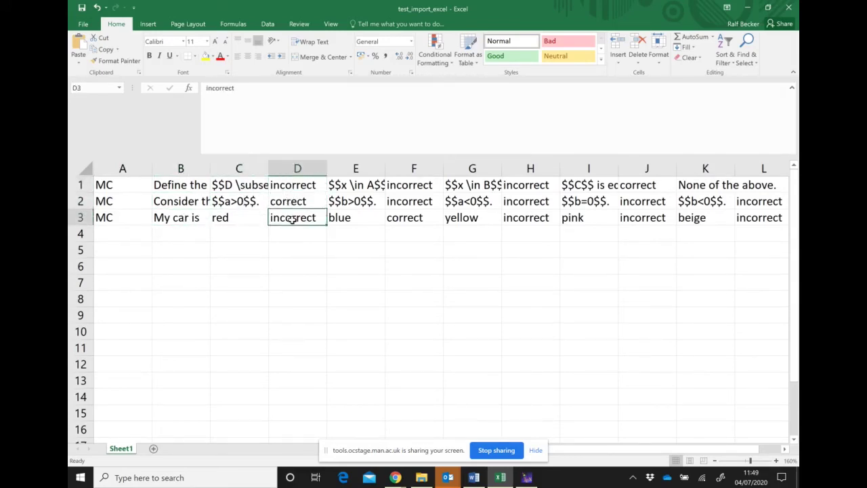
left_click(350, 187)
left_click(353, 201)
left_click(354, 216)
left_click(406, 217)
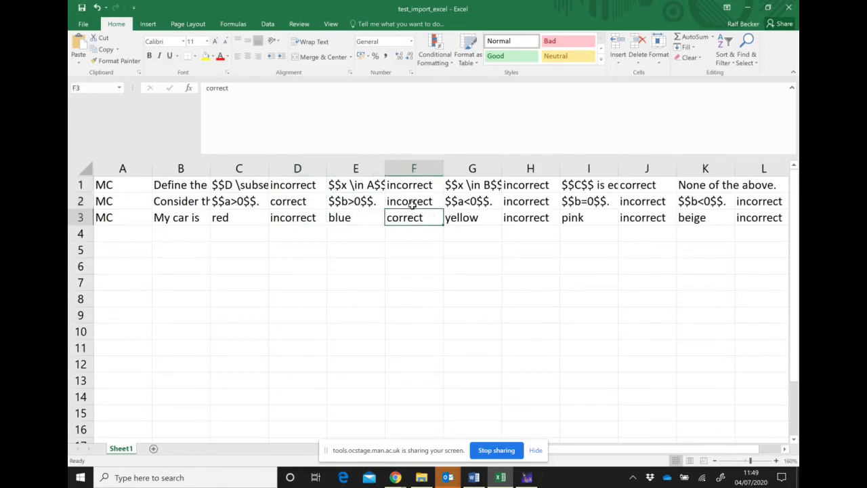
left_click(412, 202)
left_click(413, 184)
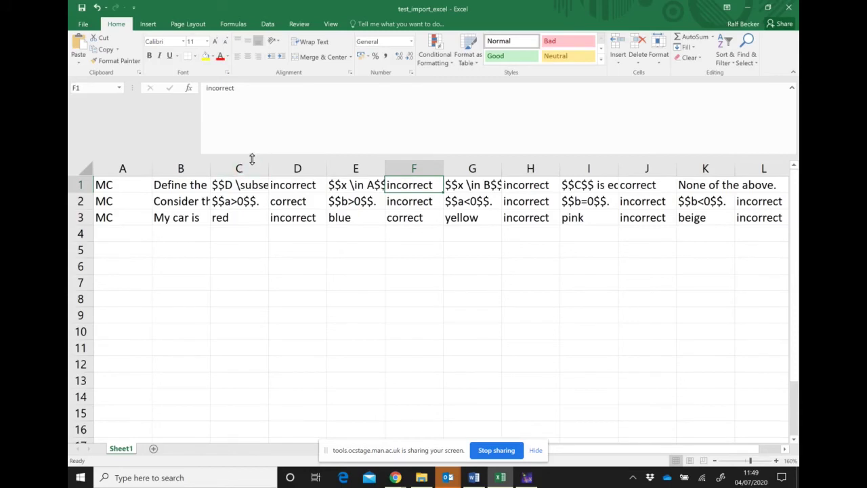
left_click_drag(250, 156, 250, 110)
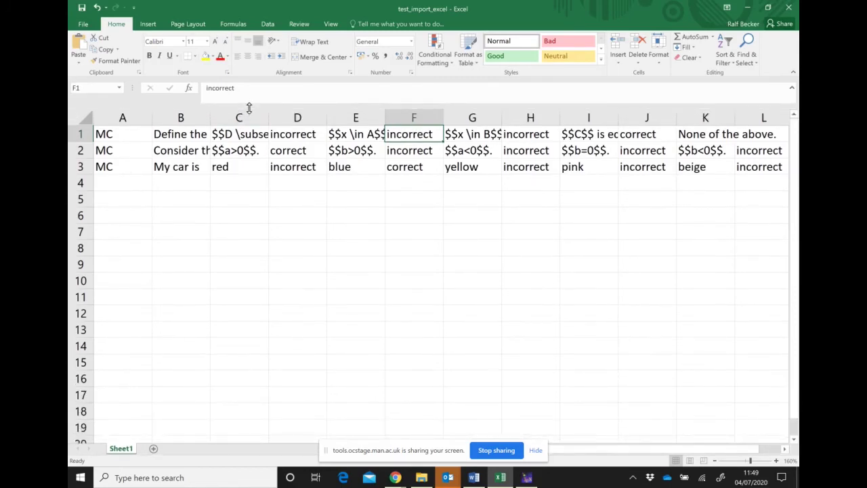
- Save the workbook as Text (MS-DOS) named test_import_excel.txt in the BB_quizzes folder, replacing the existing file and keeping the text format
left_click(83, 28)
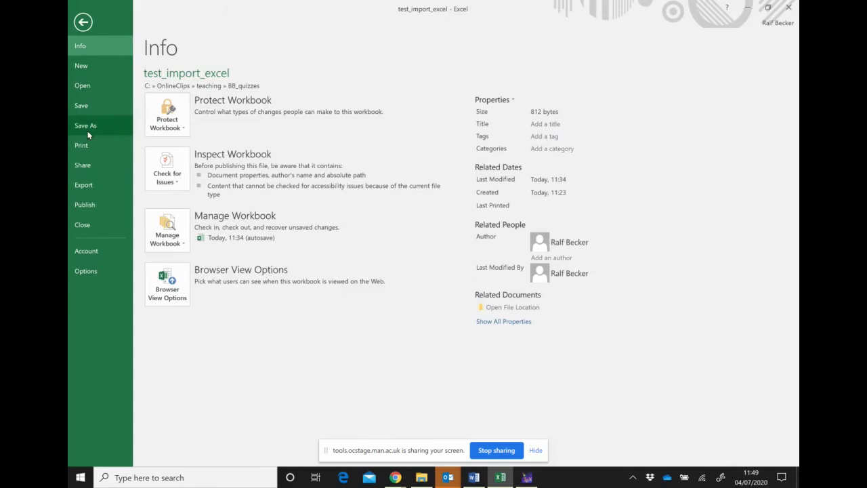
left_click(88, 132)
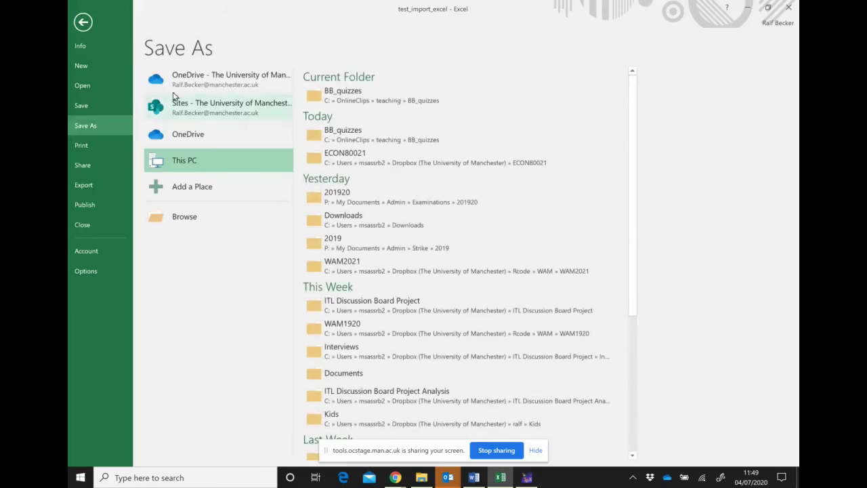
left_click(347, 94)
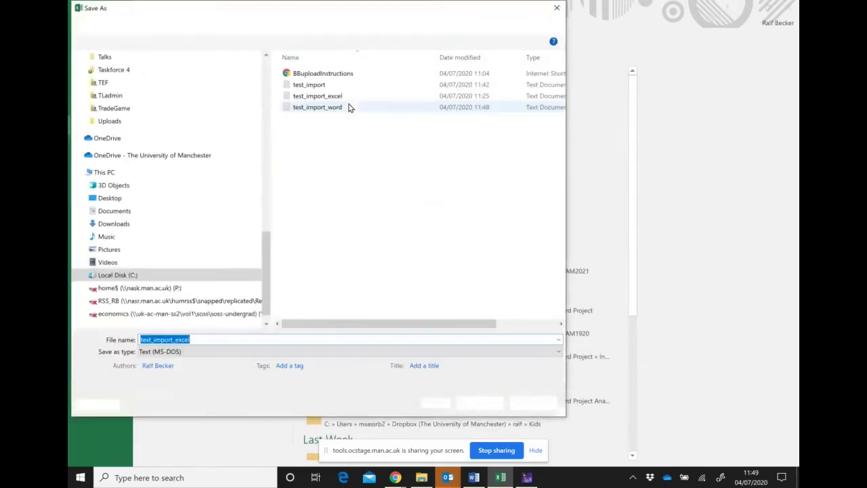
left_click(178, 351)
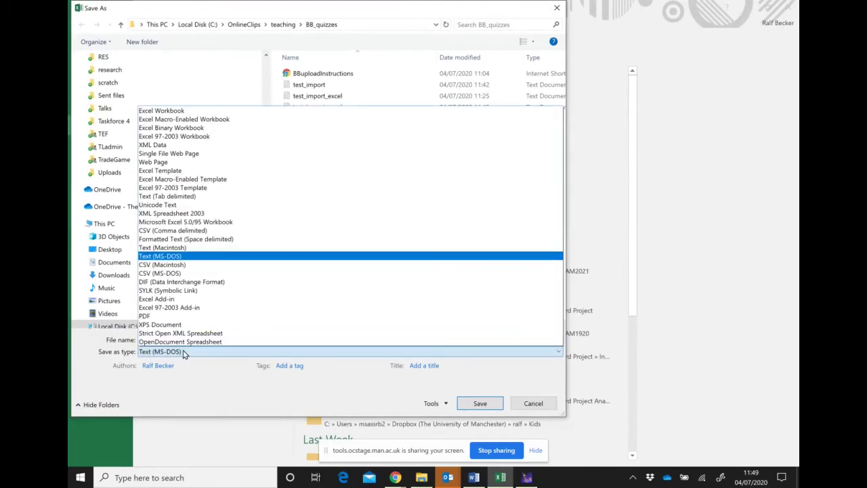
left_click(183, 353)
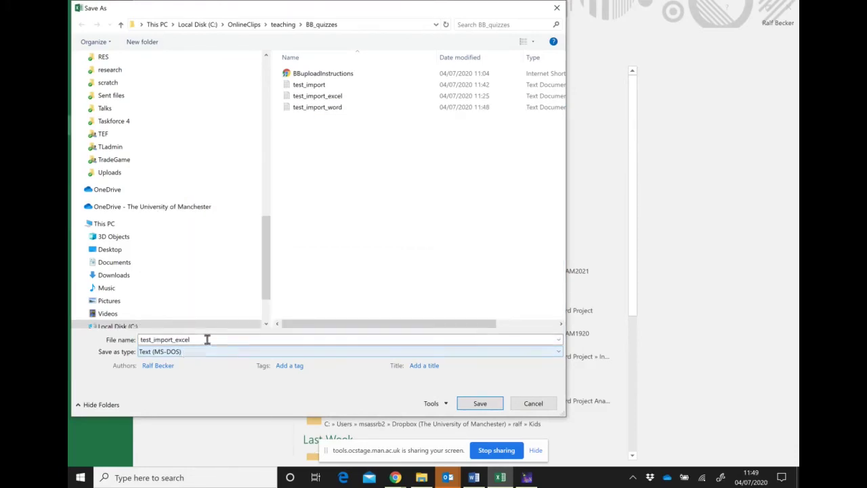
double_click(207, 340)
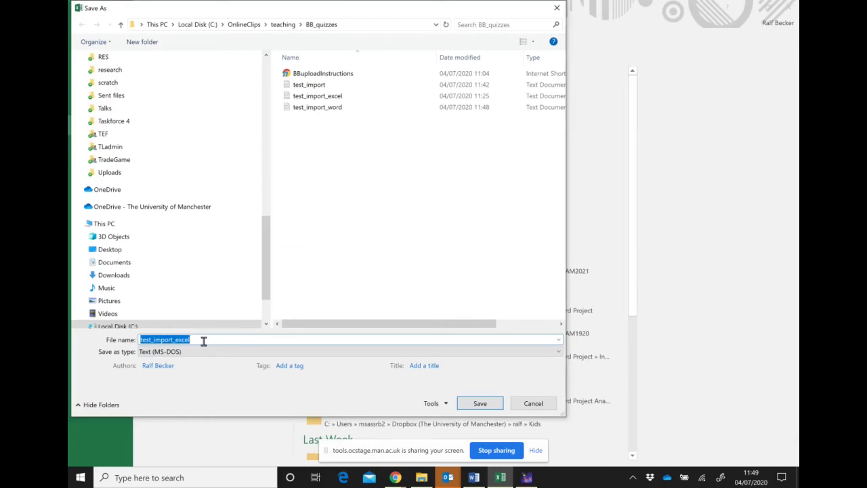
left_click(203, 342)
type(".xt")
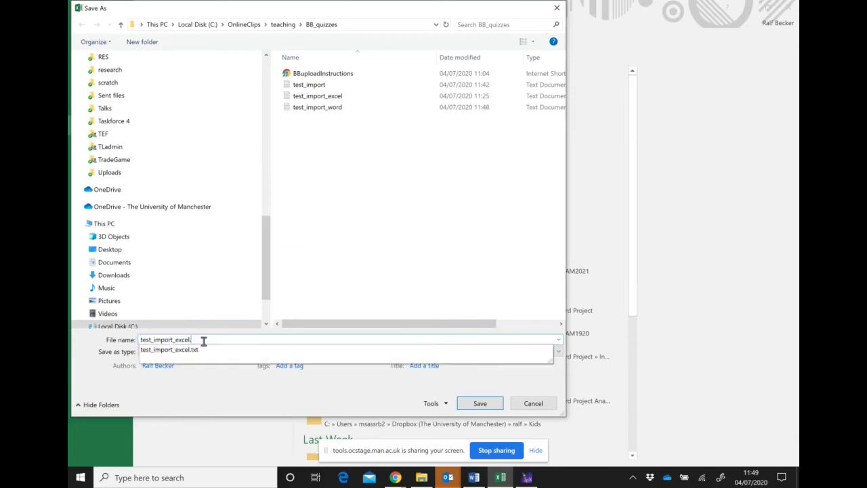
key("BackSpace")
key("BackSpace")
type("txt")
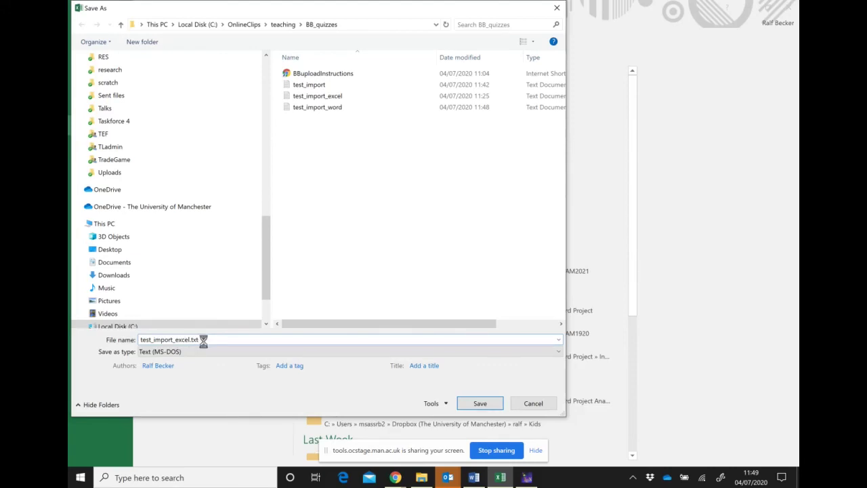
key("Return")
left_click(463, 241)
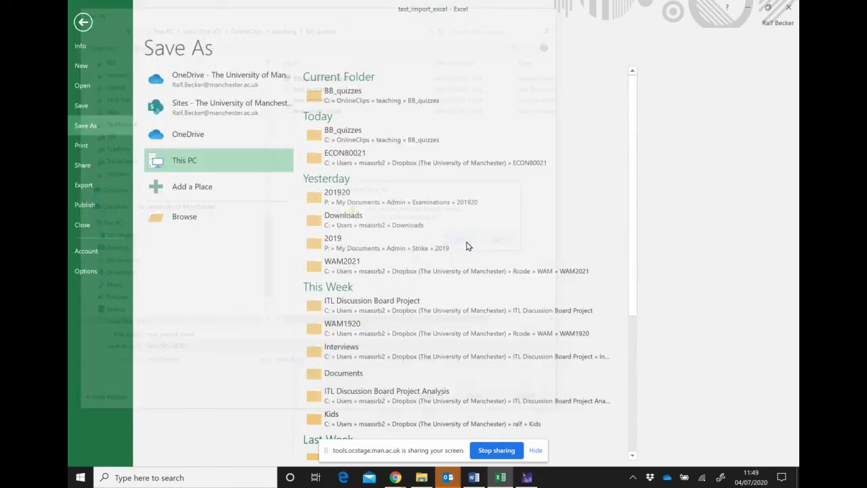
left_click(401, 272)
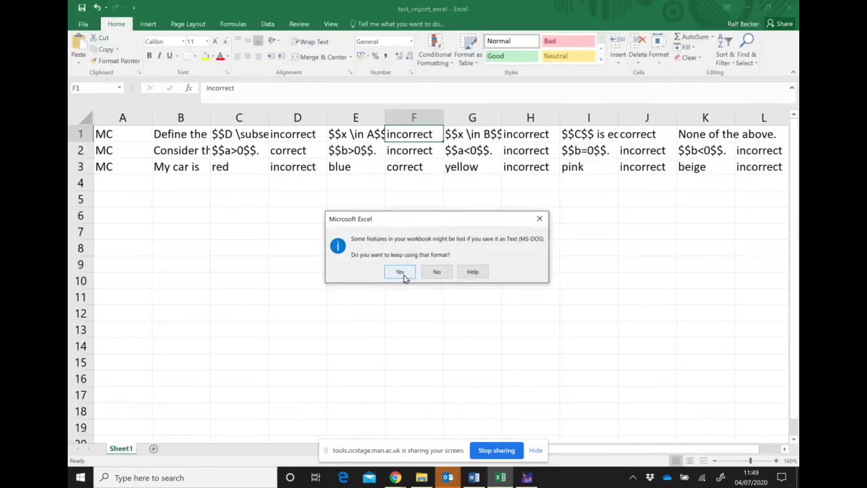
- Switch back to the test import canvas in Blackboard
mouse_move(395, 478)
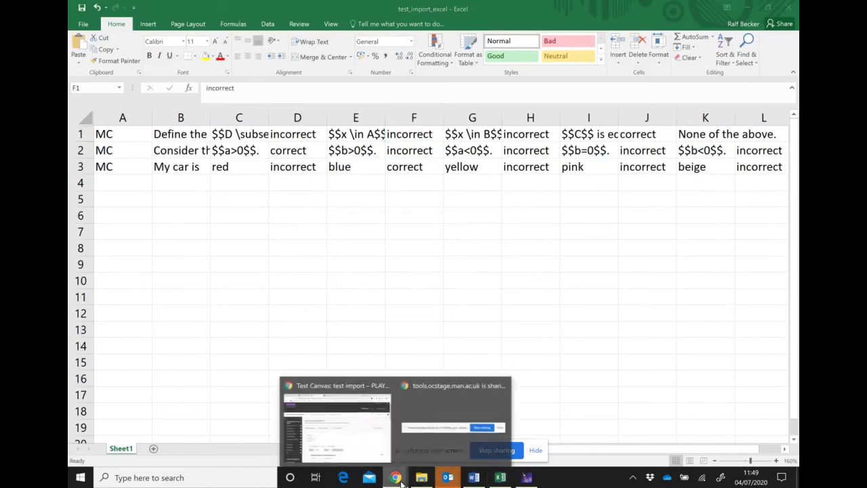
left_click(325, 384)
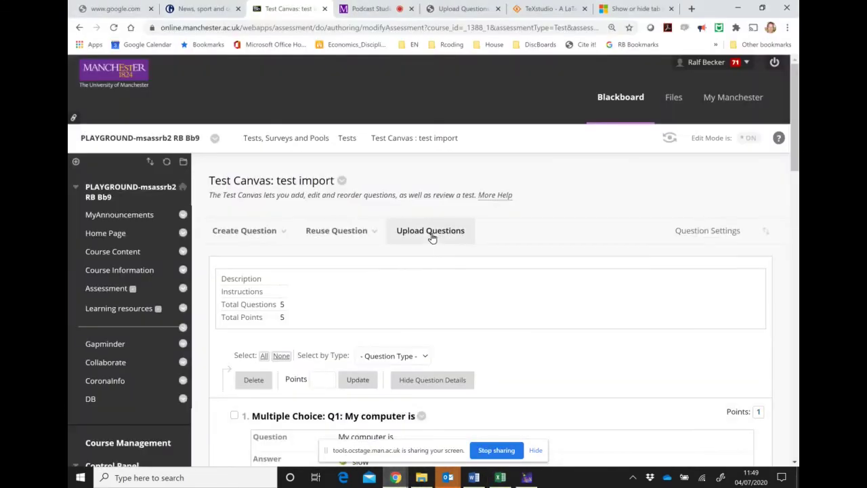